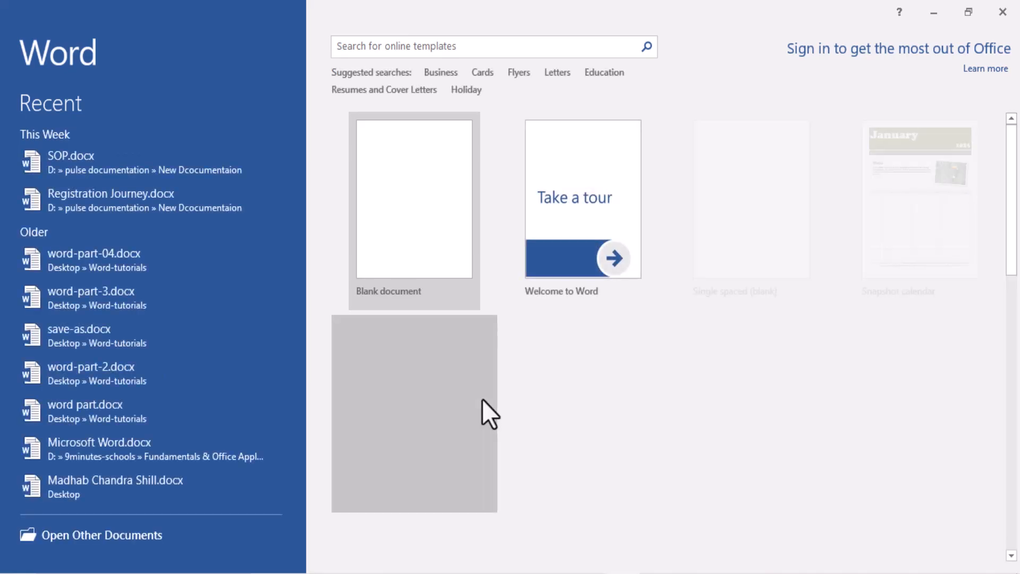
Step: Create a blank document, dismiss the activation wizard and bring up the review tools
left_click(428, 221)
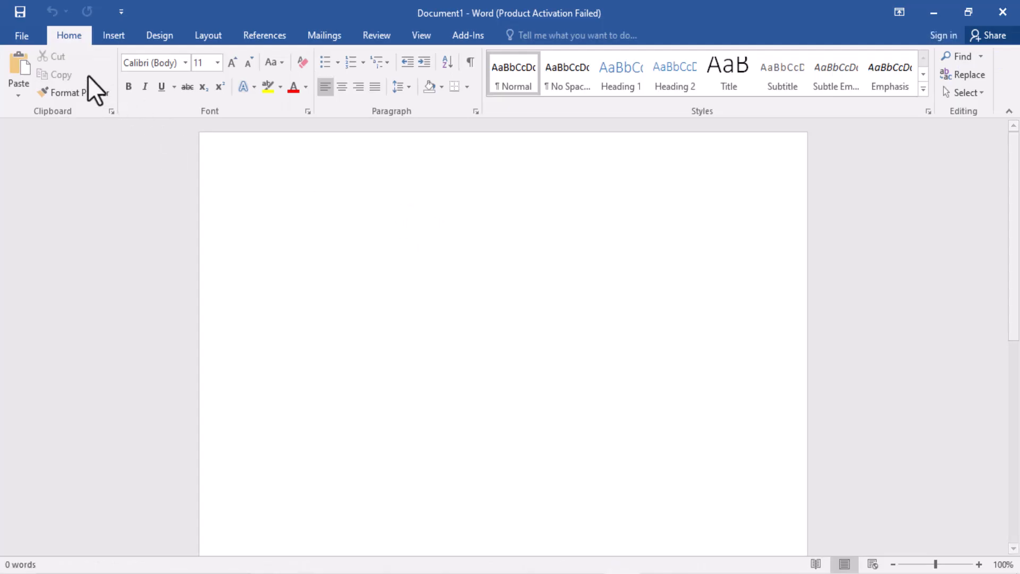
left_click(670, 441)
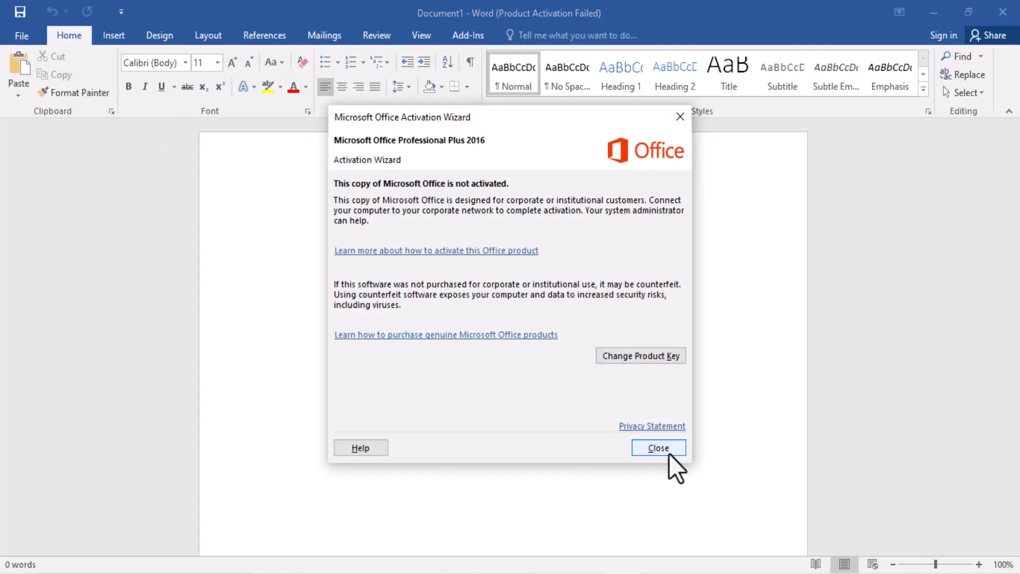
left_click(378, 36)
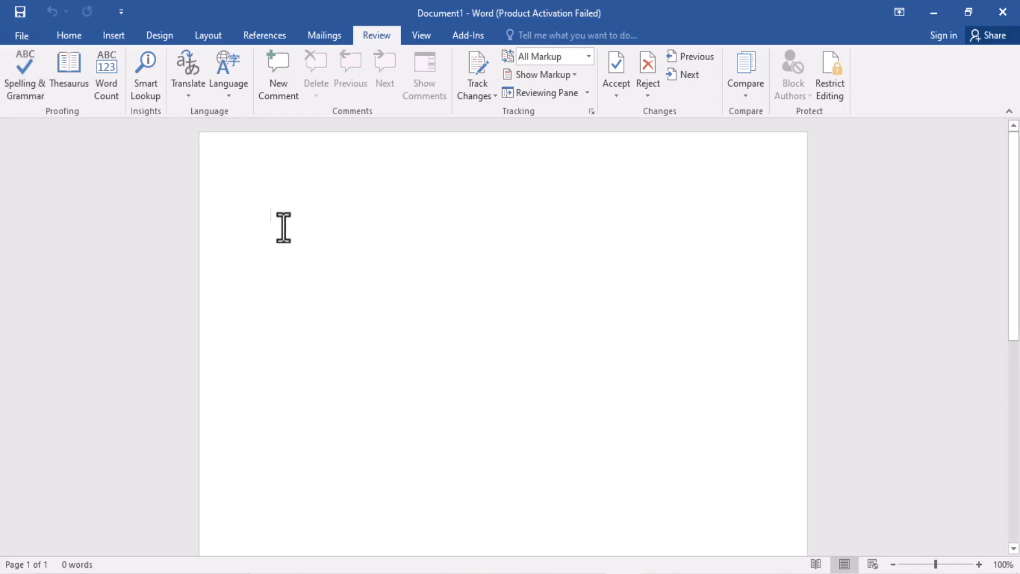
Step: Enter "Good" and, on the line below, the misspelled word "Vegitalble"
type("goo")
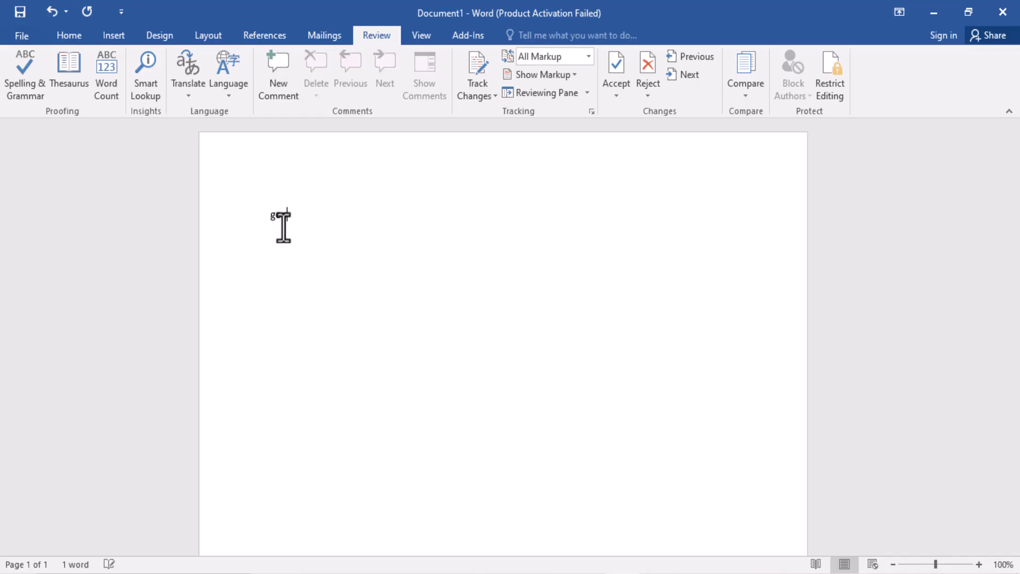
type("d")
key("Return")
type("vegitalble")
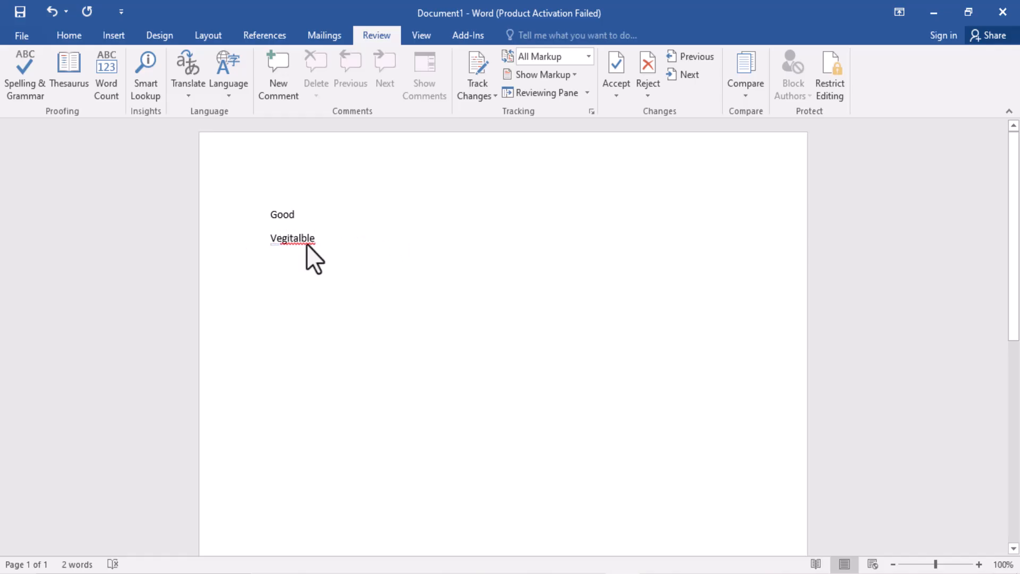
Step: Correct "Vegitalble" to "Vegetables" with the spelling check and let it check the rest of the document
left_click(262, 244)
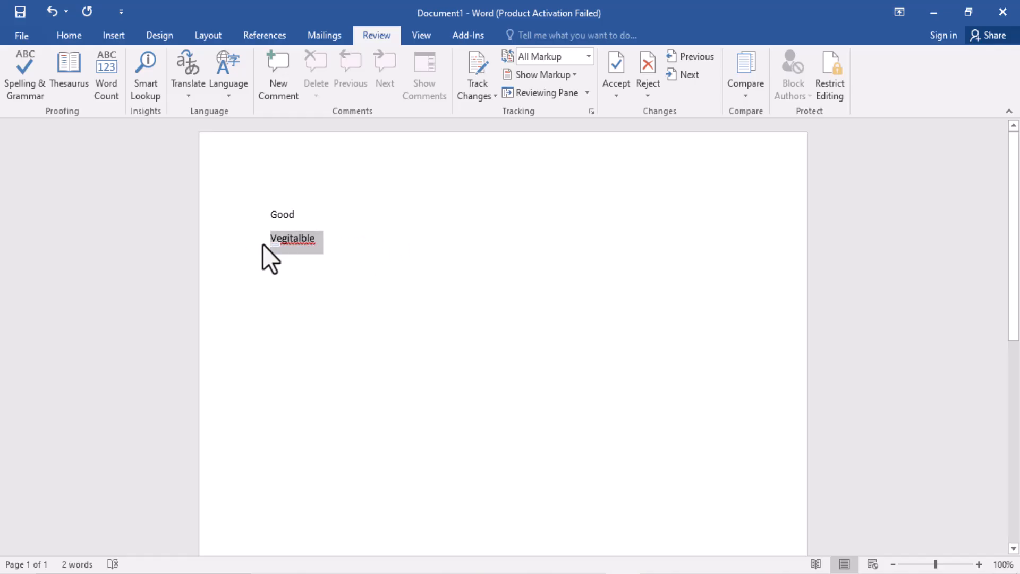
left_click(23, 88)
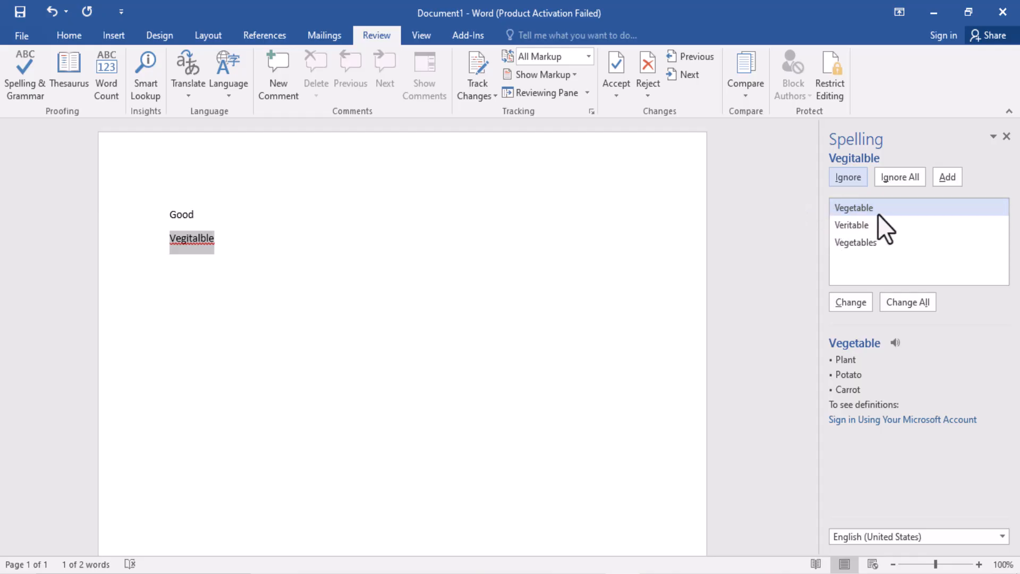
left_click(863, 240)
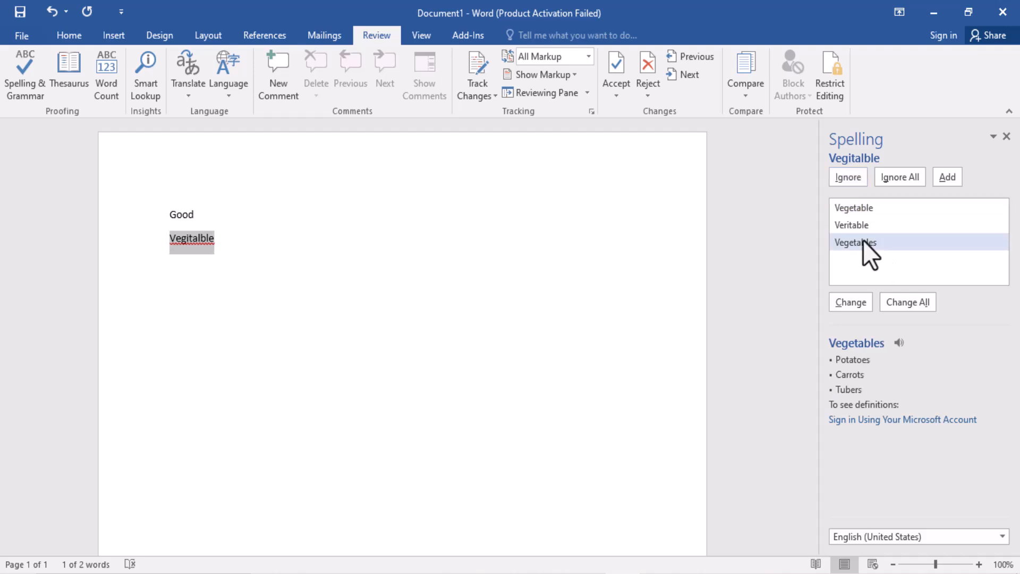
left_click(851, 302)
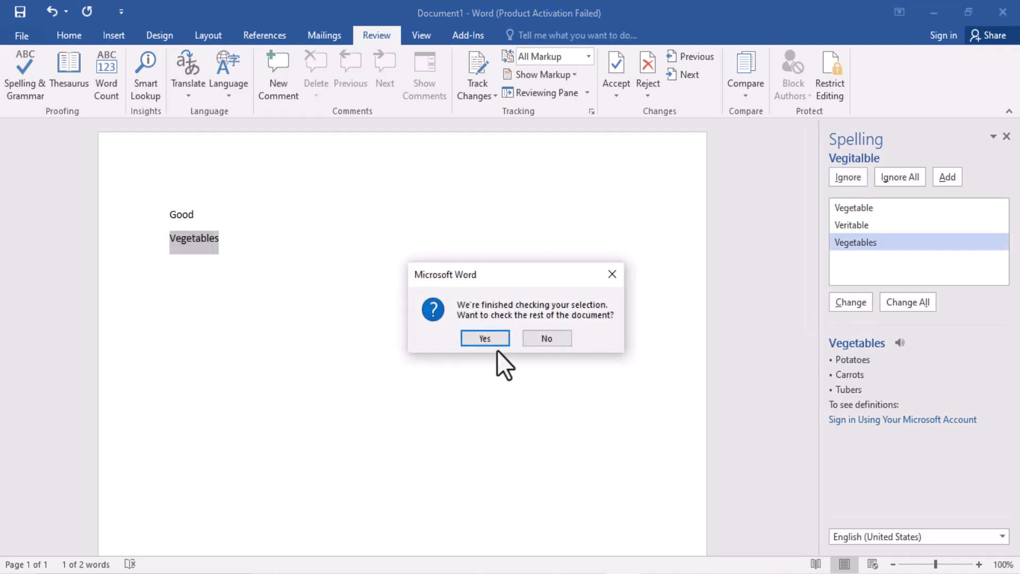
left_click(499, 338)
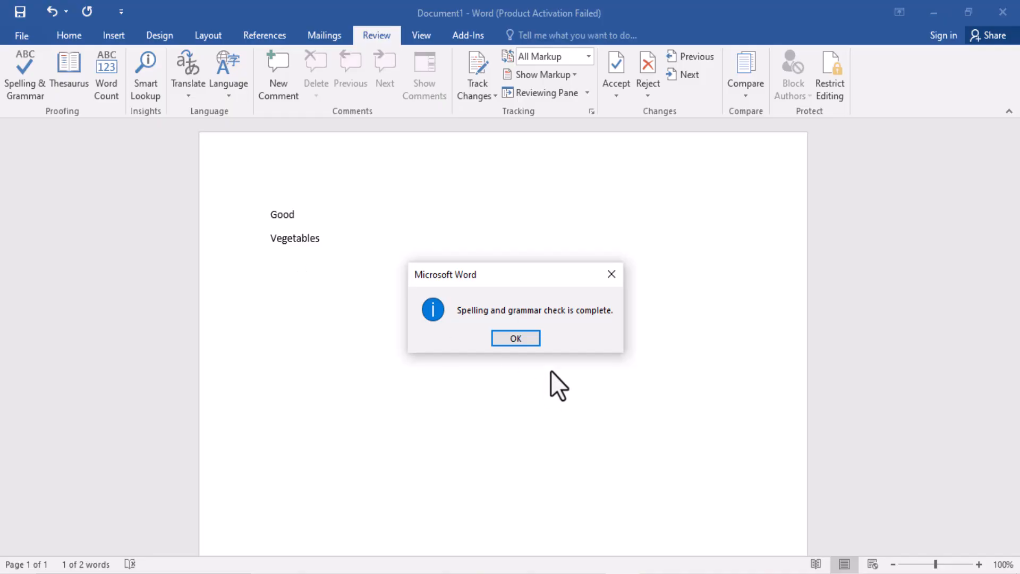
left_click(537, 343)
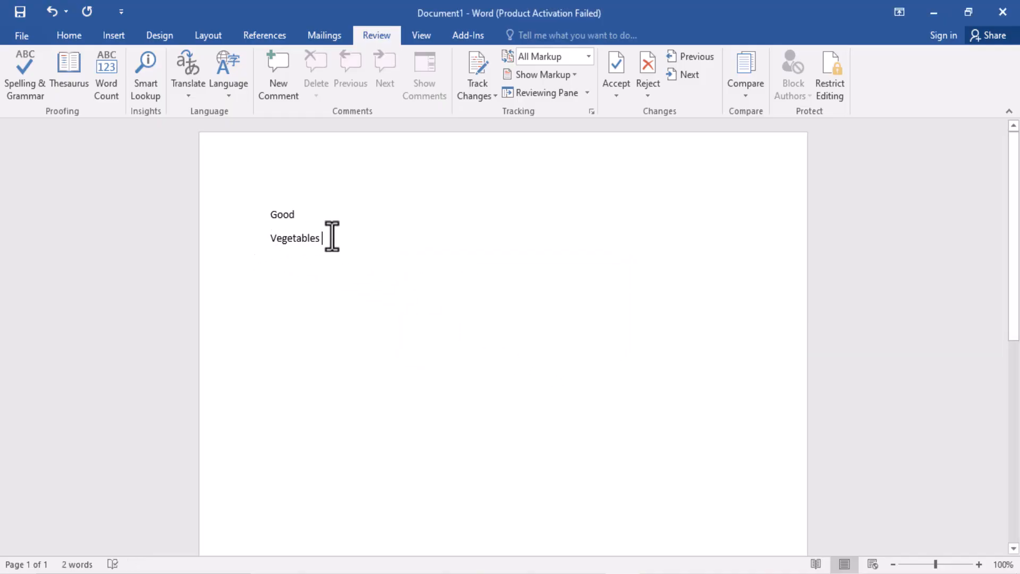
left_click_drag(332, 236, 258, 243)
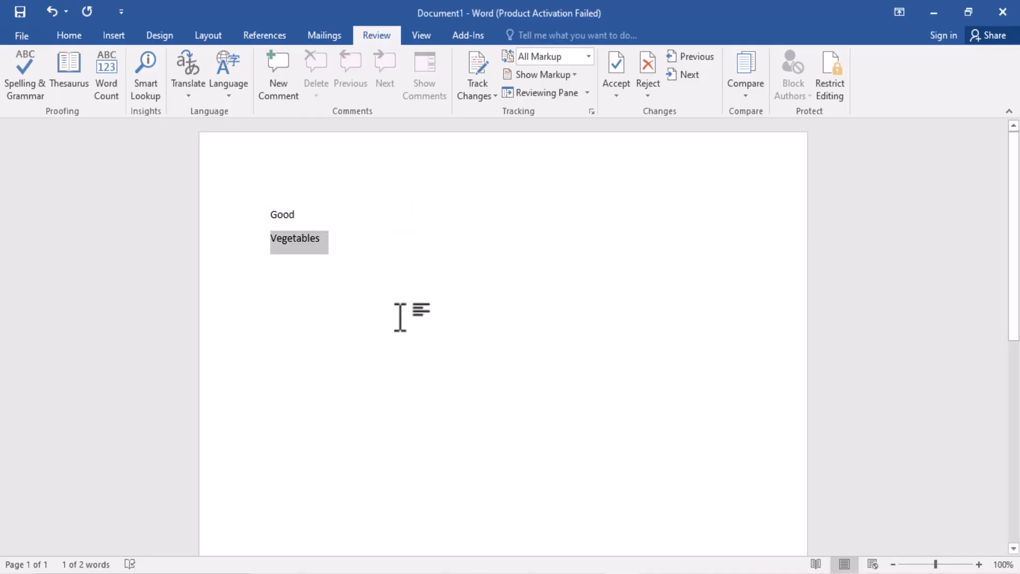
left_click(346, 248)
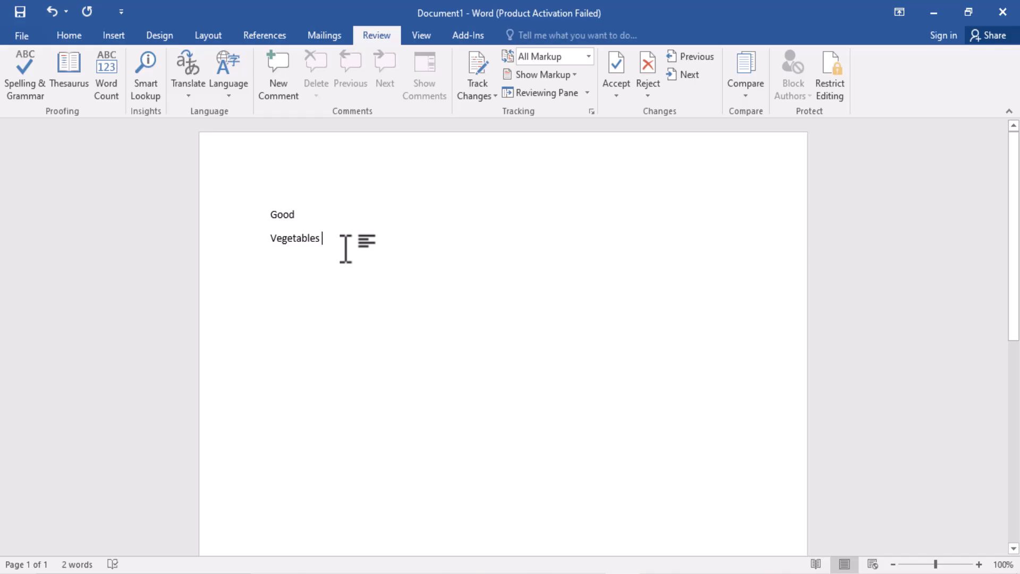
Step: Leave a blank line below "Vegetables" and enter two personal names on one line
key("Return")
key("Return")
type("Rahi")
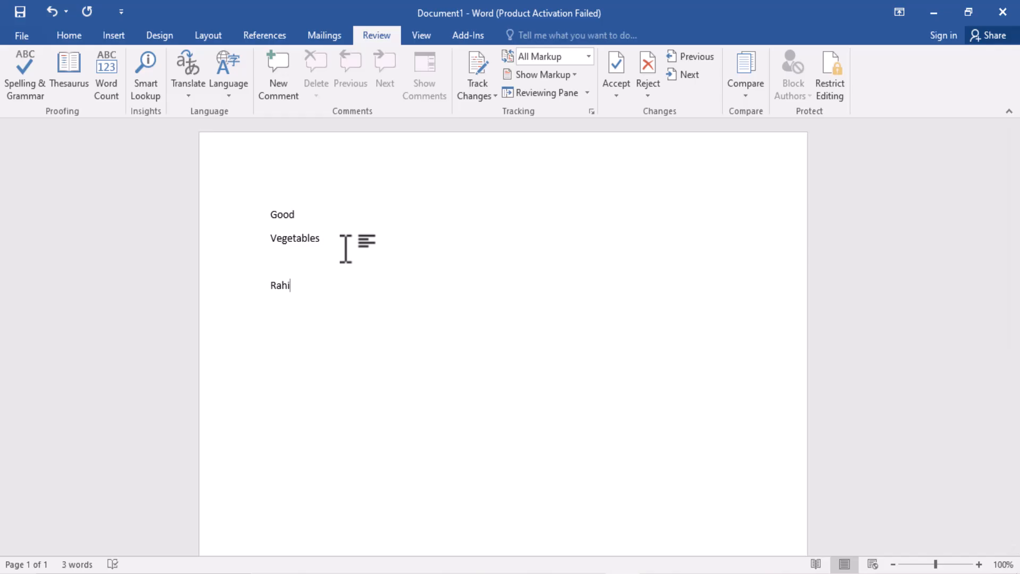
type("m")
type("sujit")
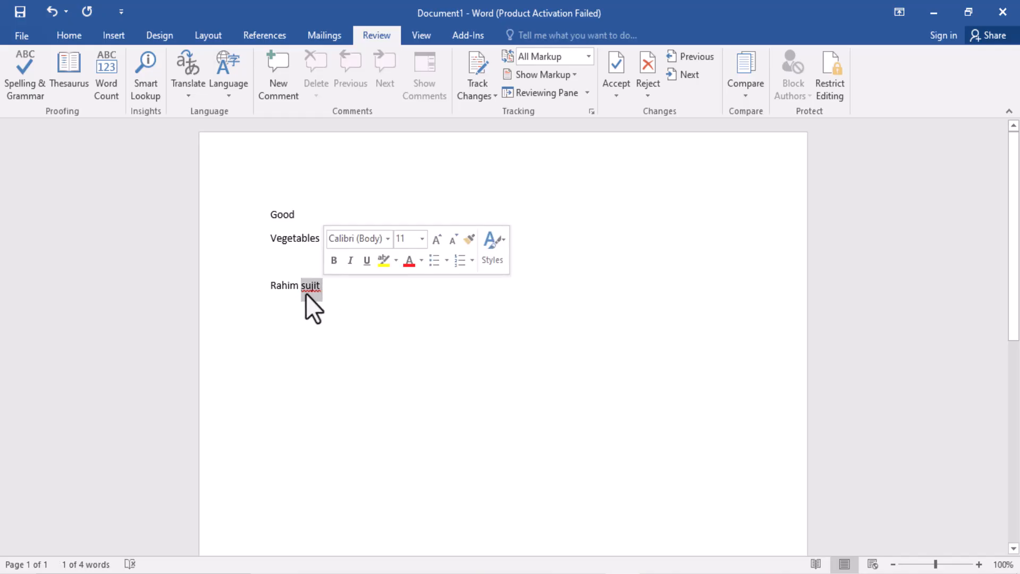
Step: Ignore the flagged second name in the spelling check of the whole document and add blank lines below the names
left_click(29, 85)
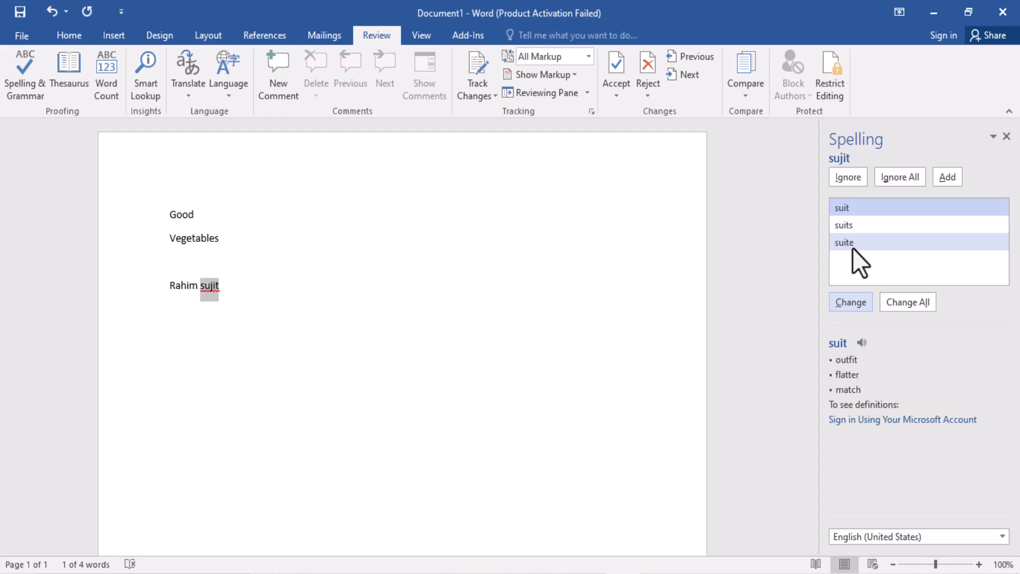
left_click(853, 177)
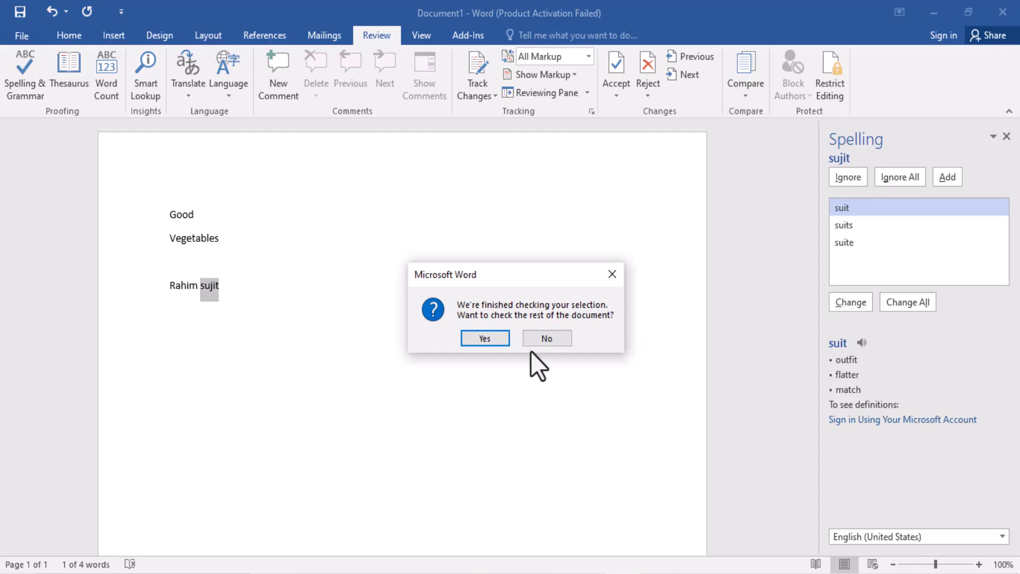
left_click(476, 335)
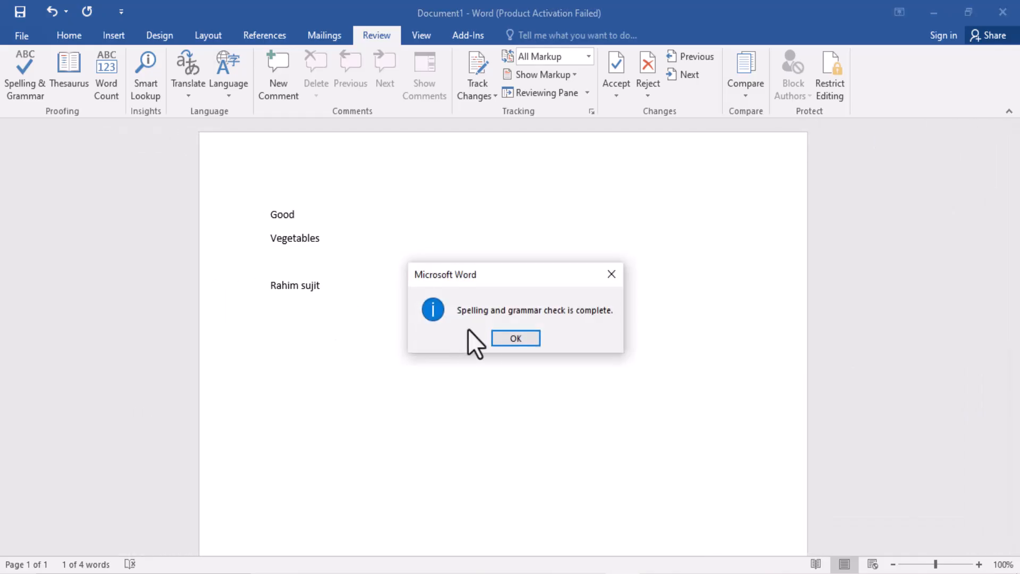
left_click(527, 340)
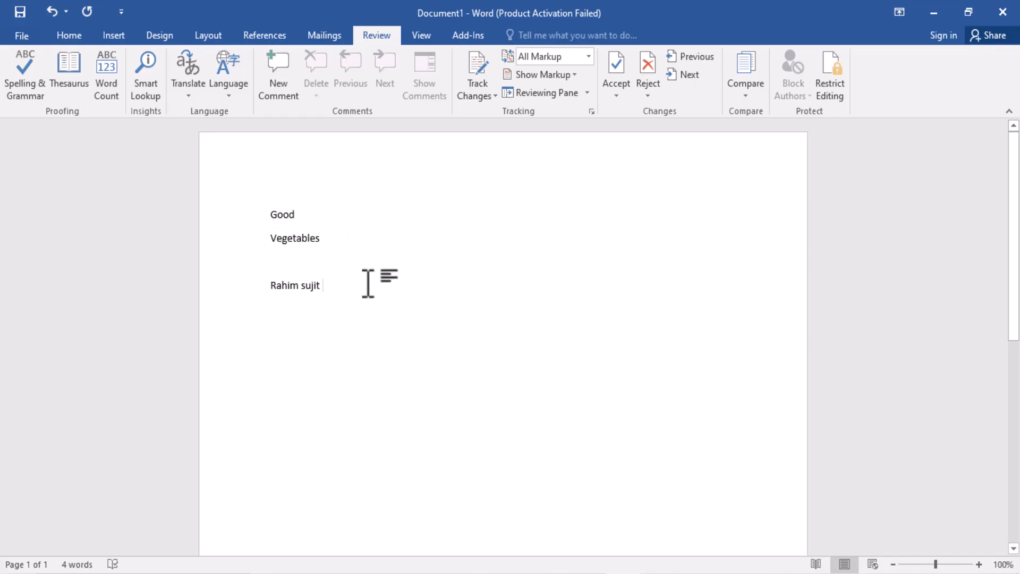
key("Return")
key("Return")
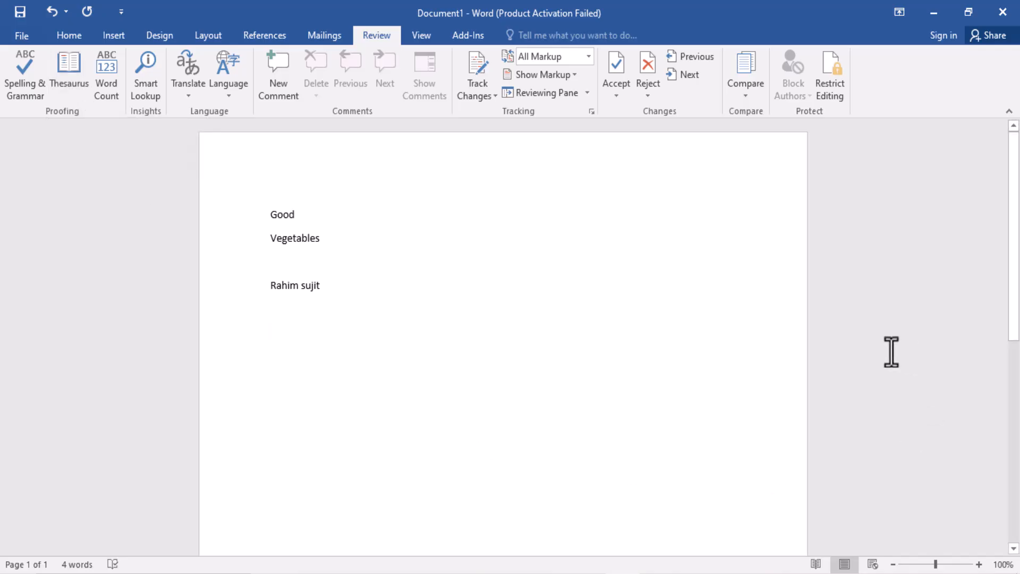
Step: Look up "Vegetables" in the Thesaurus and examine the synonyms in its Potatoes and Carrots groups
scroll(592, 376, "down", 2)
scroll(592, 376, "up", 2)
double_click(290, 240)
left_click(72, 67)
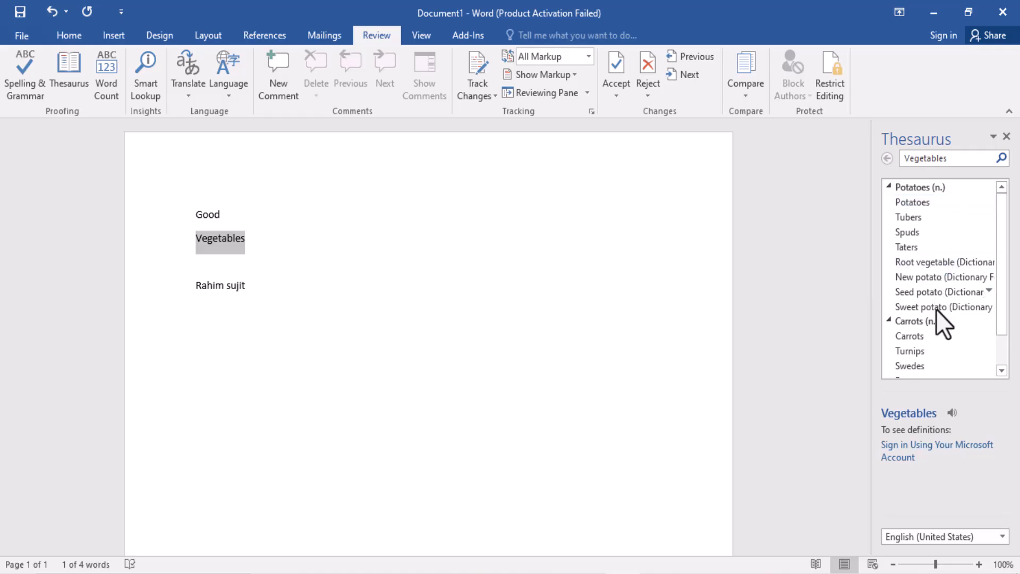
scroll(939, 323, "down", 1)
scroll(939, 323, "up", 1)
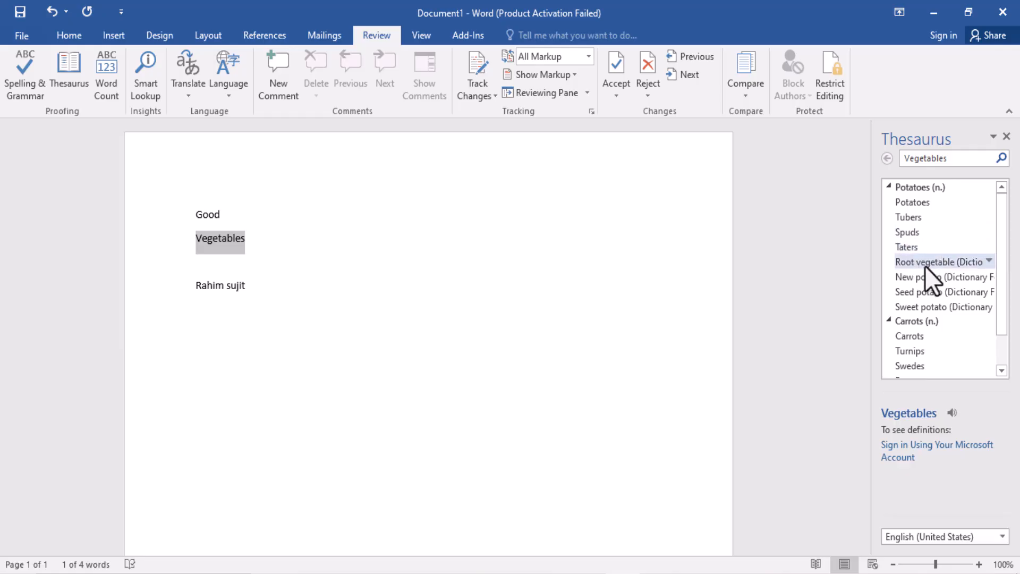
scroll(926, 266, "down", 1)
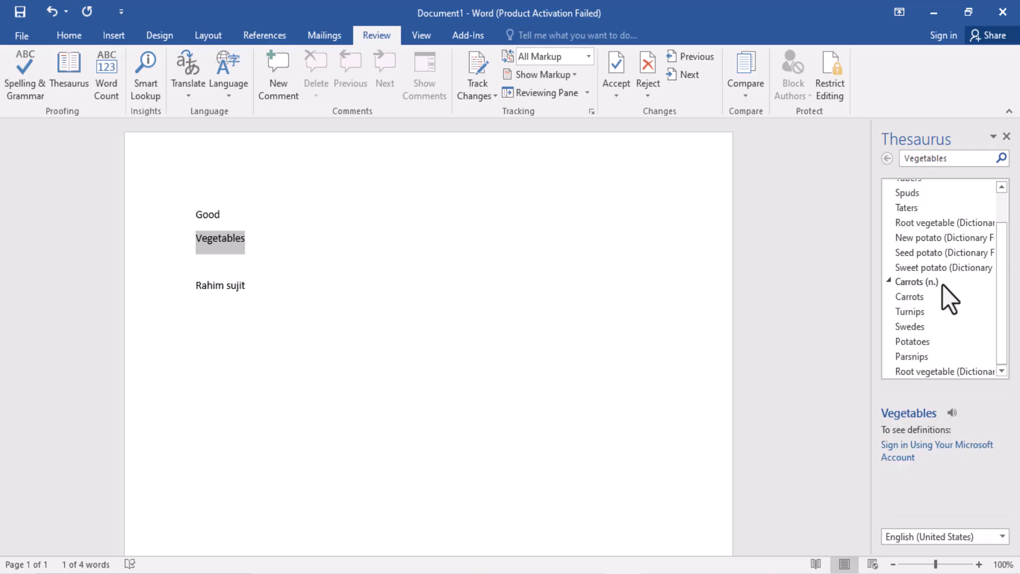
Step: Show the insert and copy options for the synonym "Carrots" and collapse the synonym groups
left_click(990, 372)
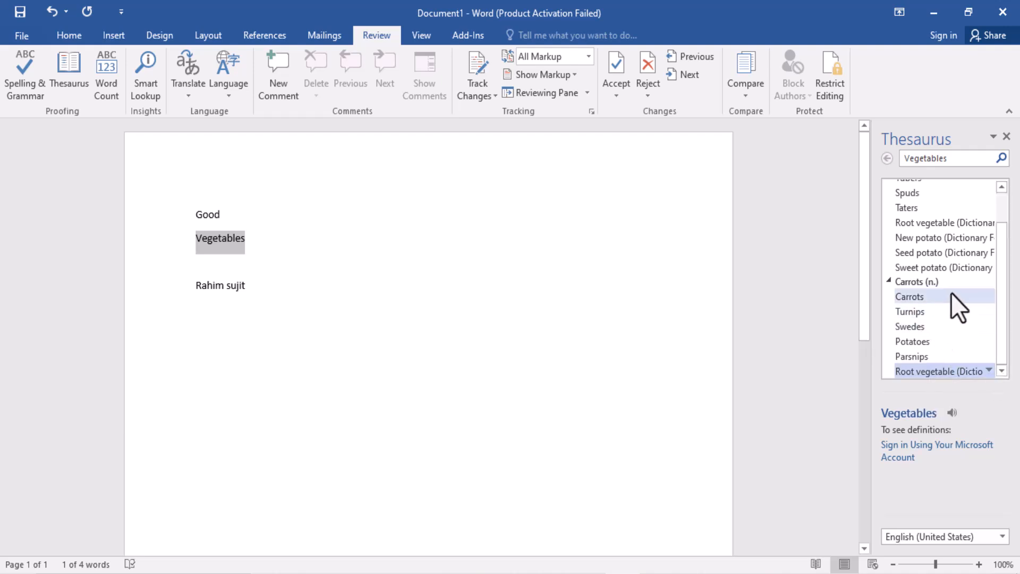
left_click(988, 295)
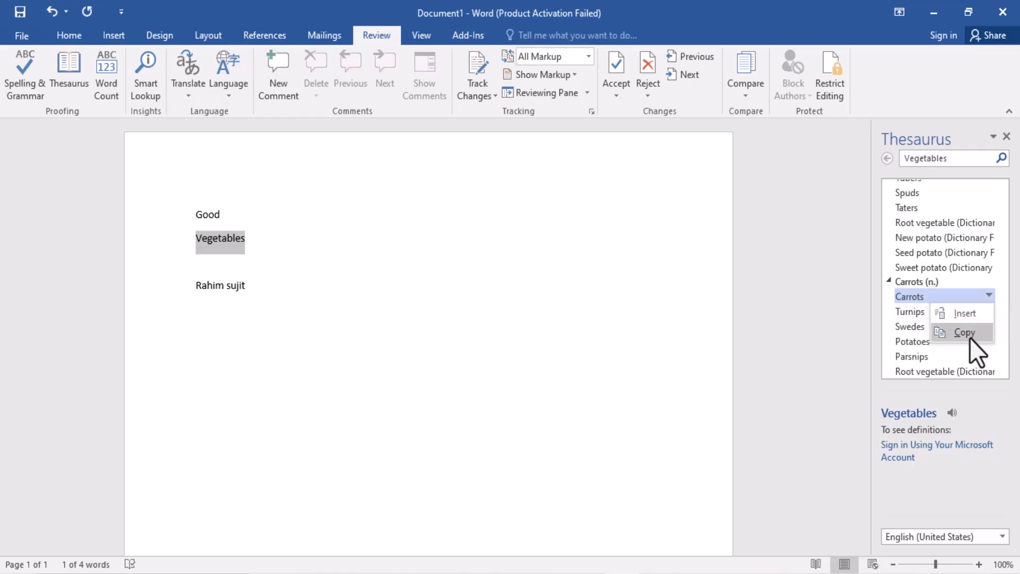
left_click(889, 281)
Step: Enter the word "Huse" in a new paragraph below the names and correct it to "House" with the spelling check
left_click(393, 304)
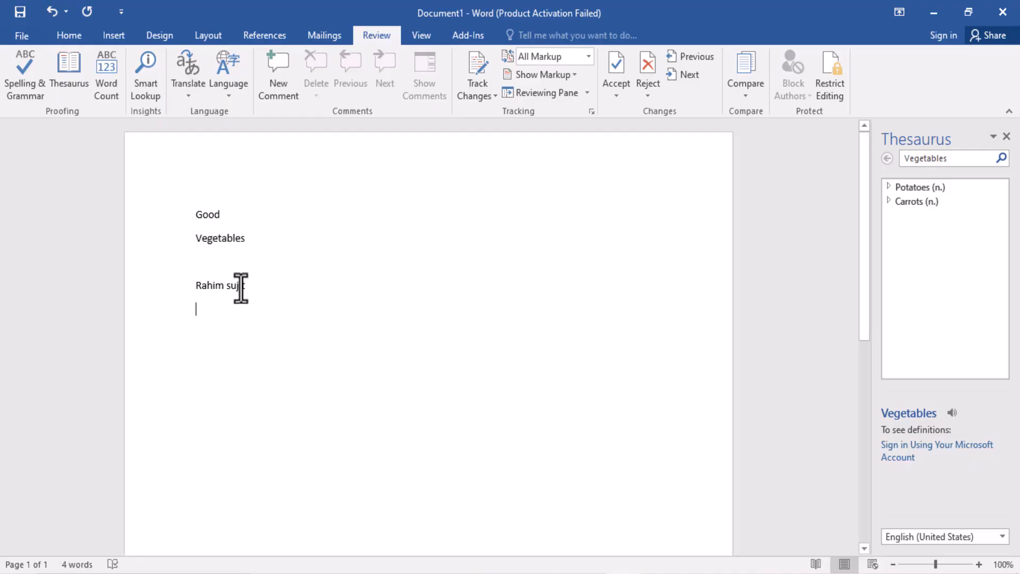
key("Return")
left_click_drag(221, 336, 180, 335)
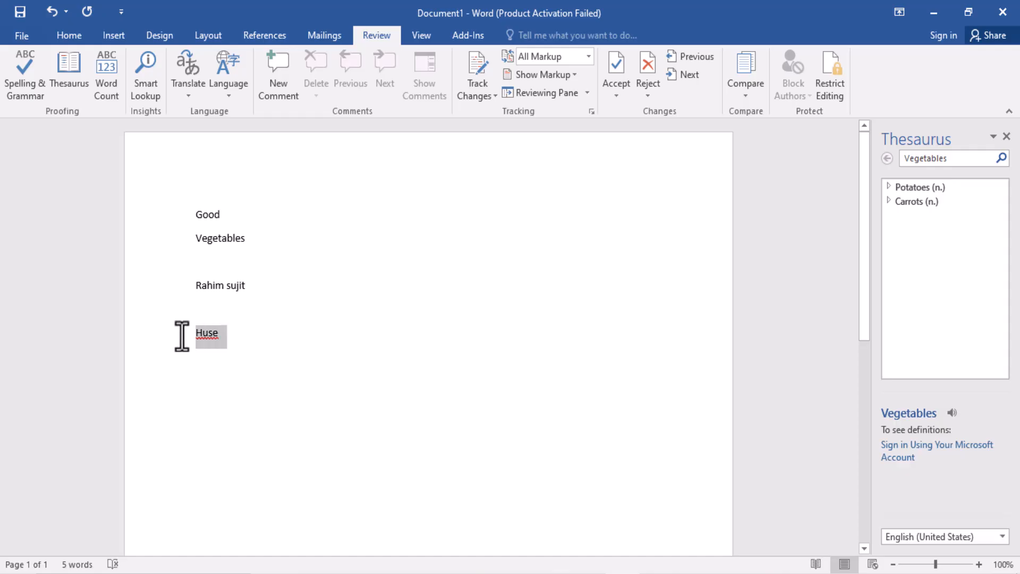
left_click(27, 71)
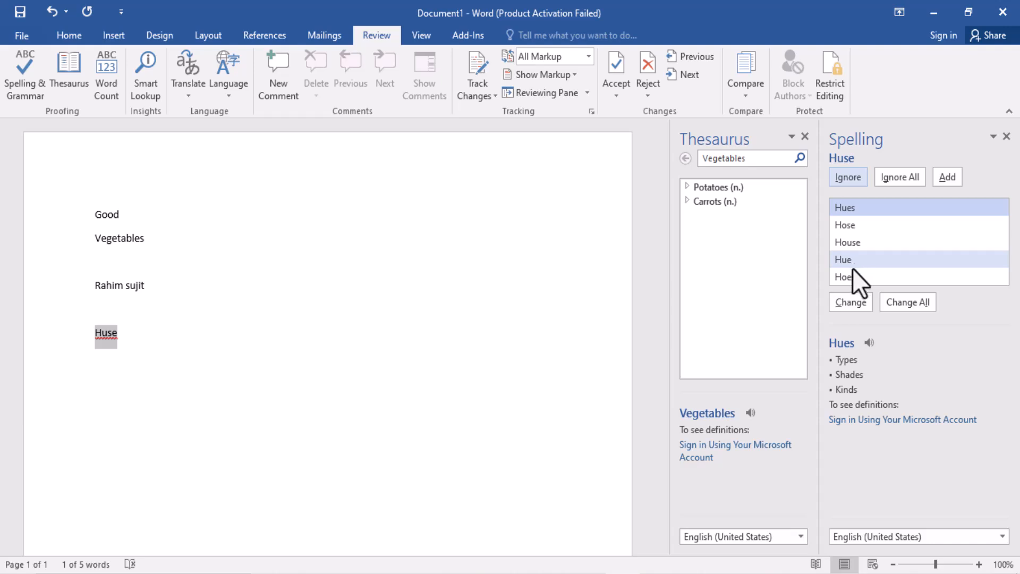
left_click(865, 246)
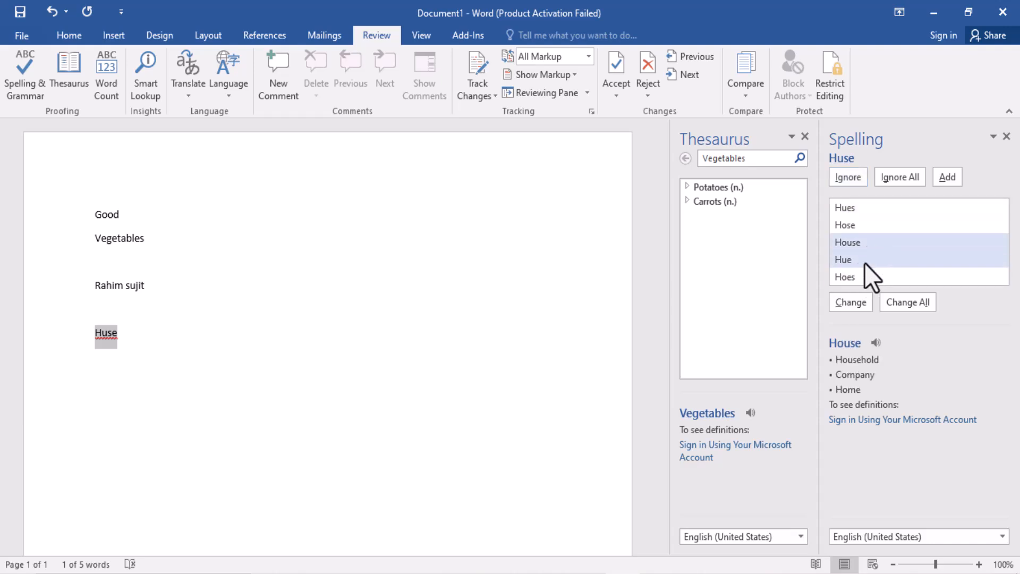
left_click(852, 308)
left_click(485, 340)
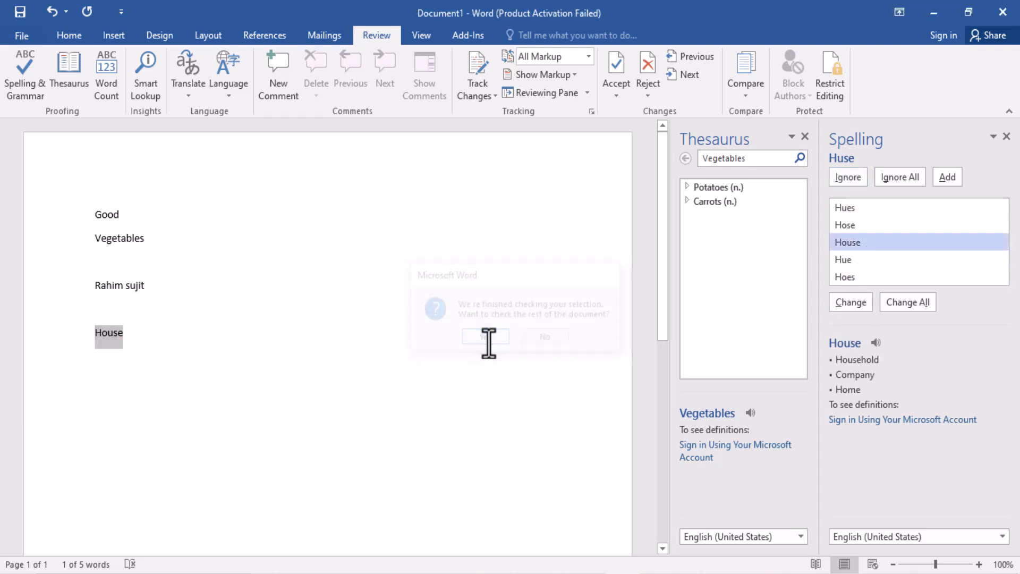
left_click(521, 342)
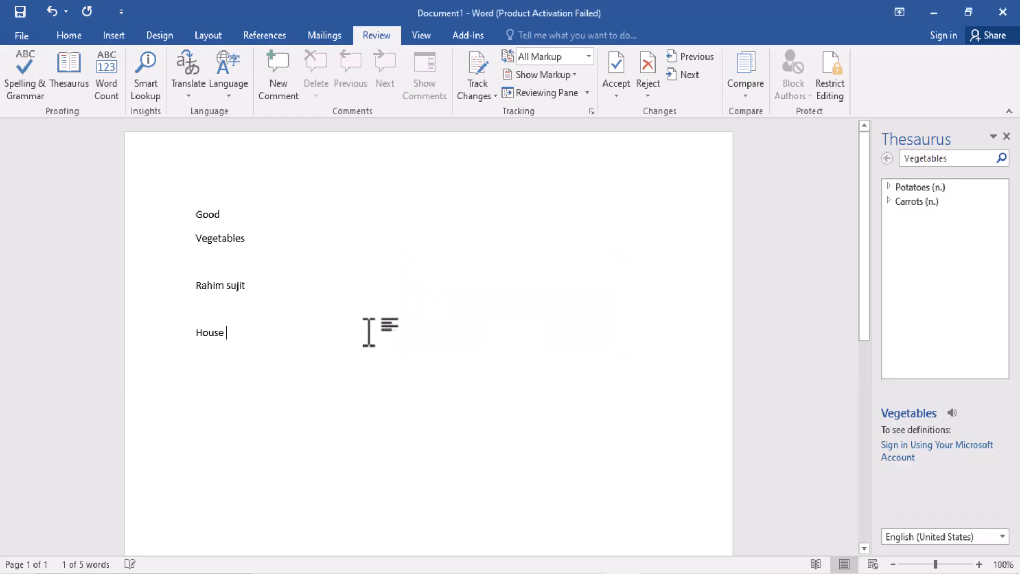
Step: Look up "House" in the Thesaurus and examine its groups of synonyms
left_click_drag(234, 333, 165, 335)
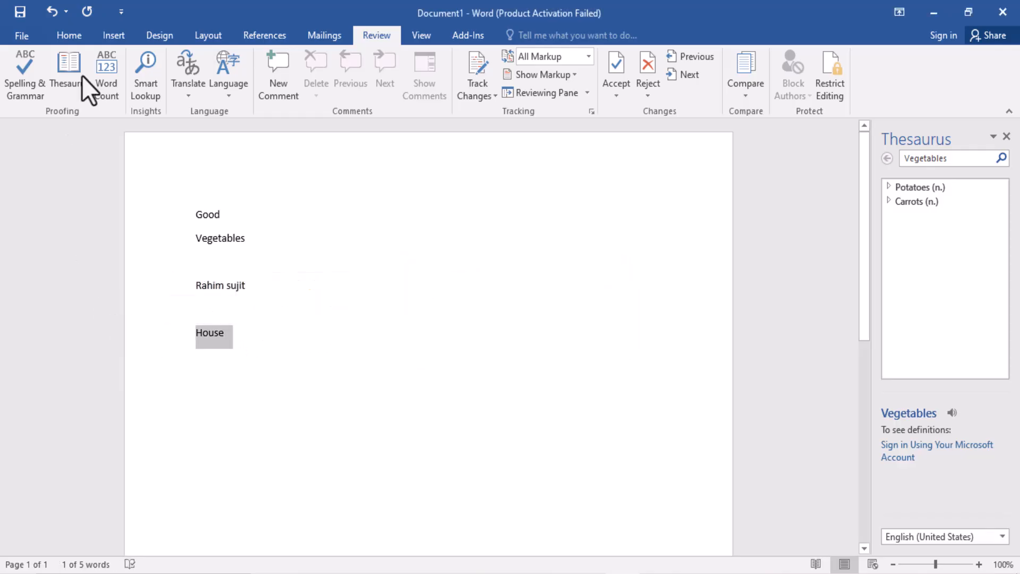
left_click(64, 76)
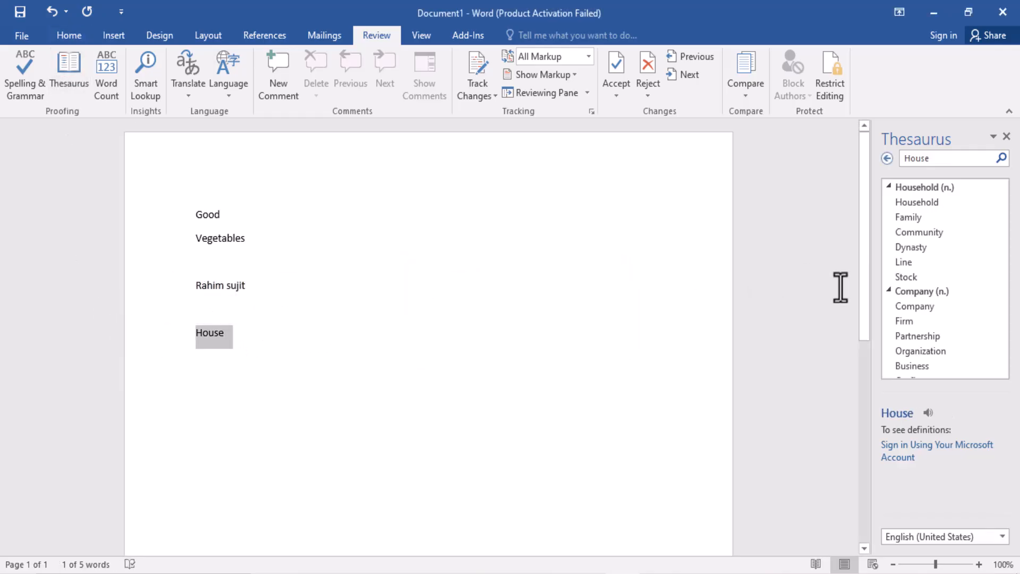
scroll(951, 282, "down", 2)
scroll(952, 284, "down", 3)
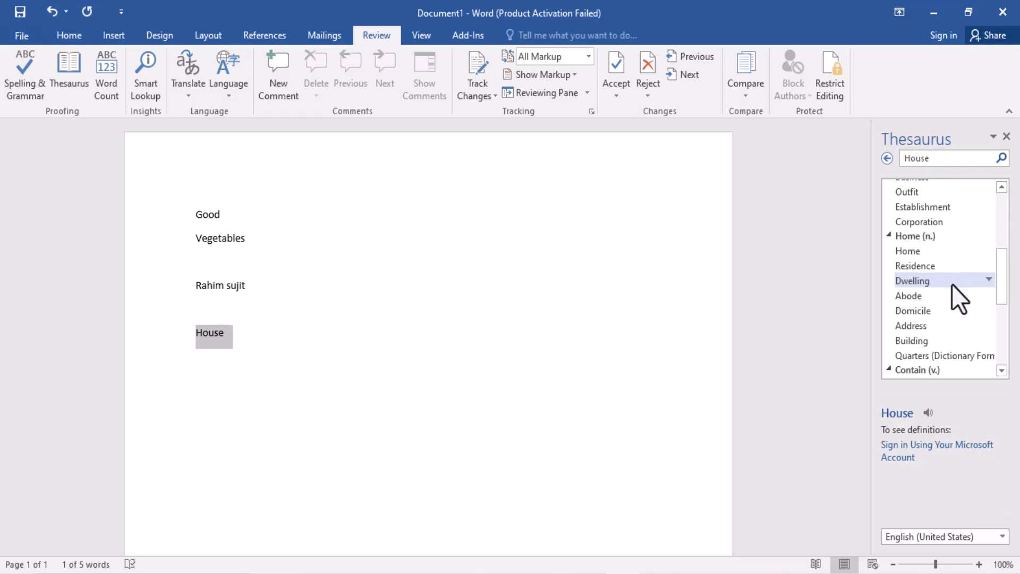
scroll(957, 252, "down", 5)
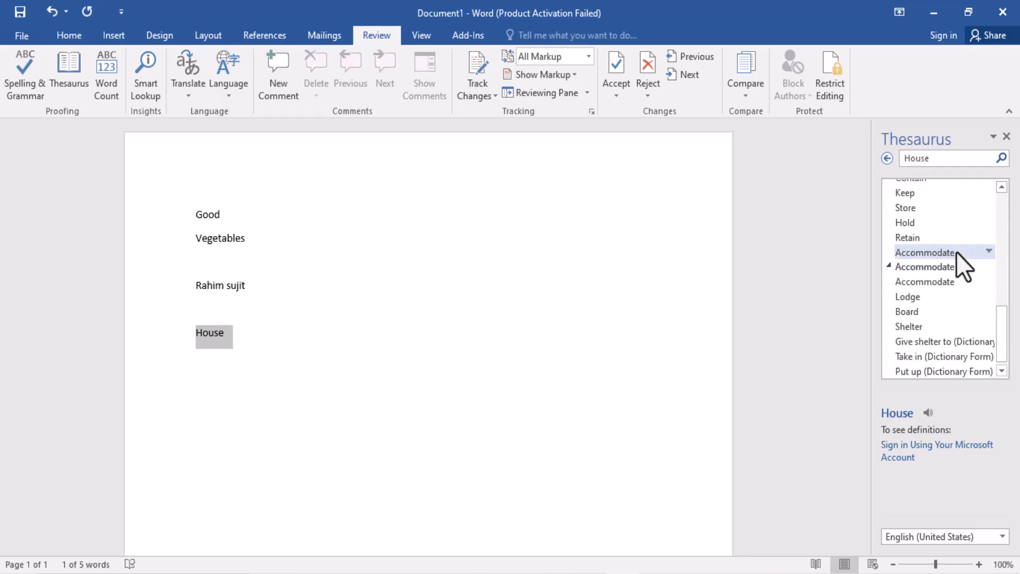
Step: Examine the synonym groups for "House" again and close the Thesaurus
scroll(957, 251, "up", 1)
scroll(957, 251, "up", 8)
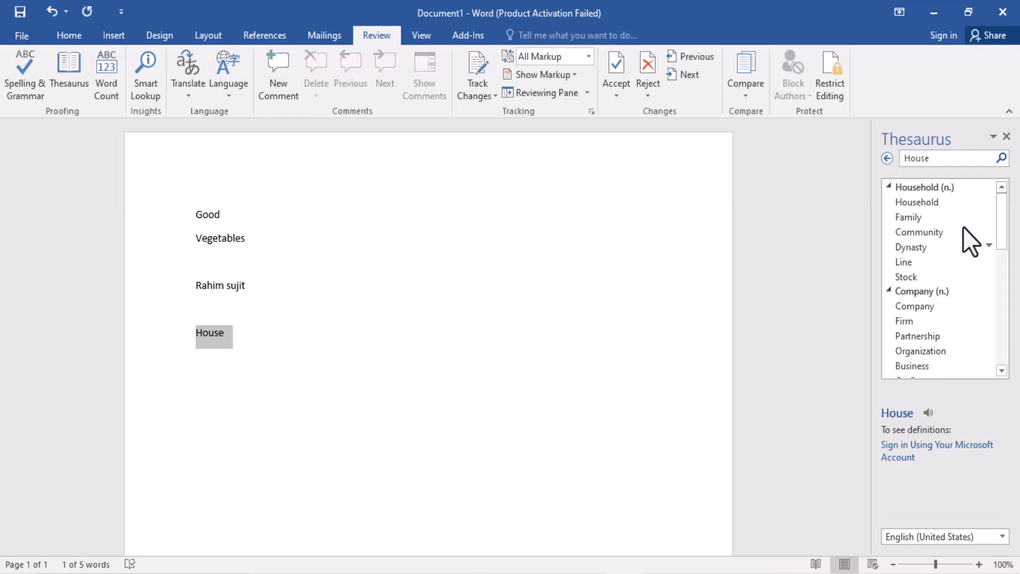
scroll(952, 255, "down", 4)
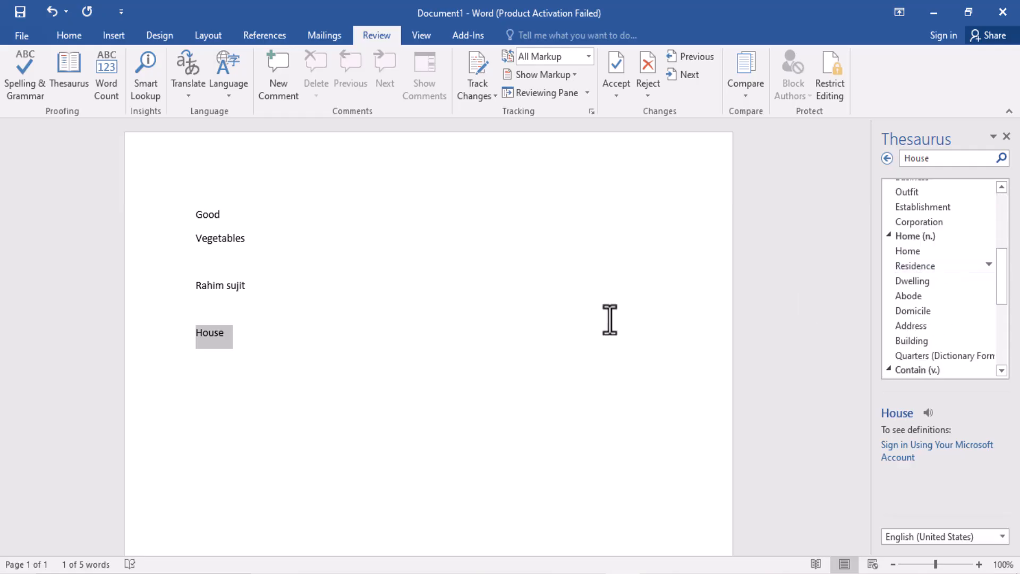
left_click(244, 336)
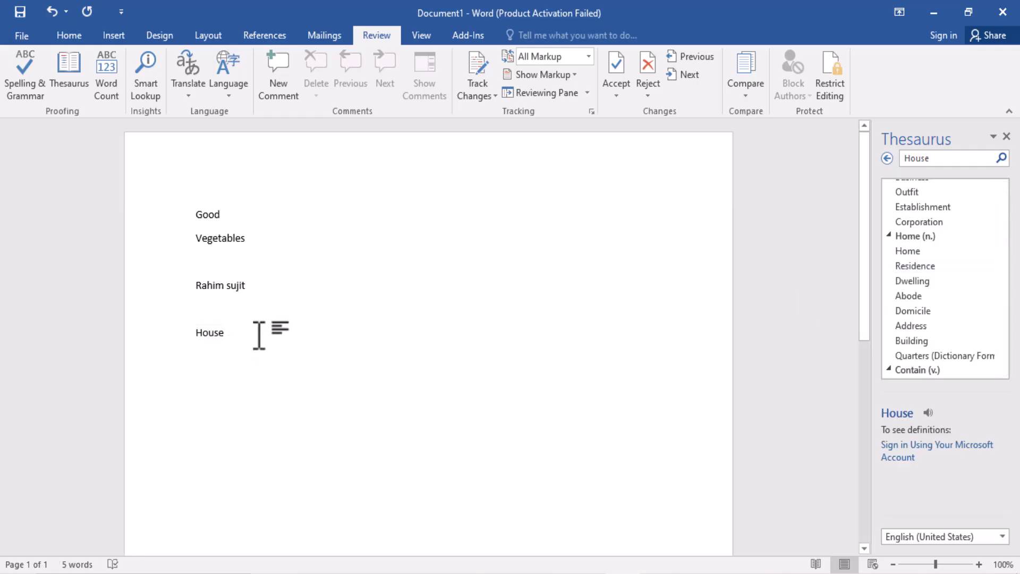
left_click_drag(260, 335, 151, 229)
left_click(279, 345)
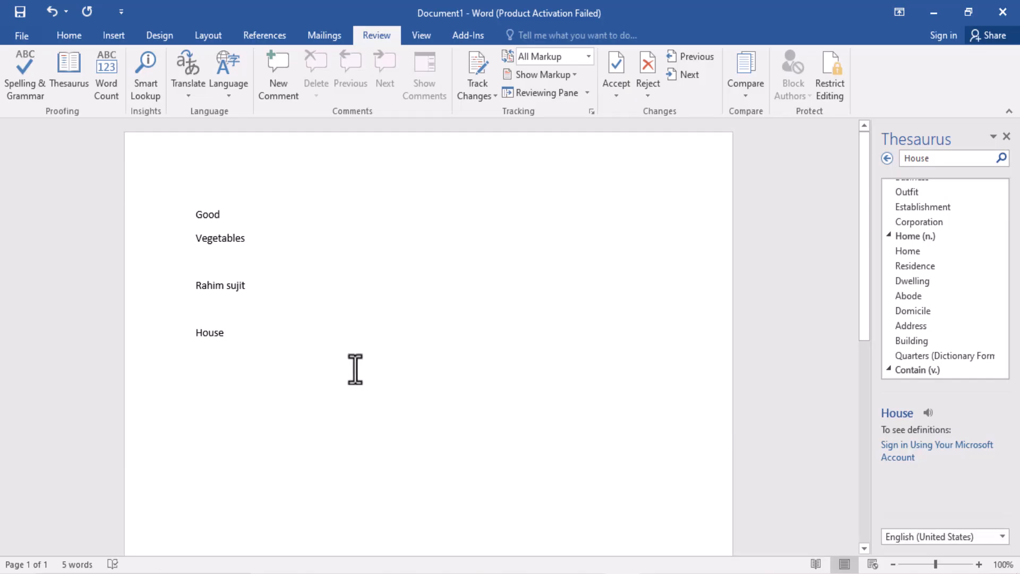
left_click(1007, 137)
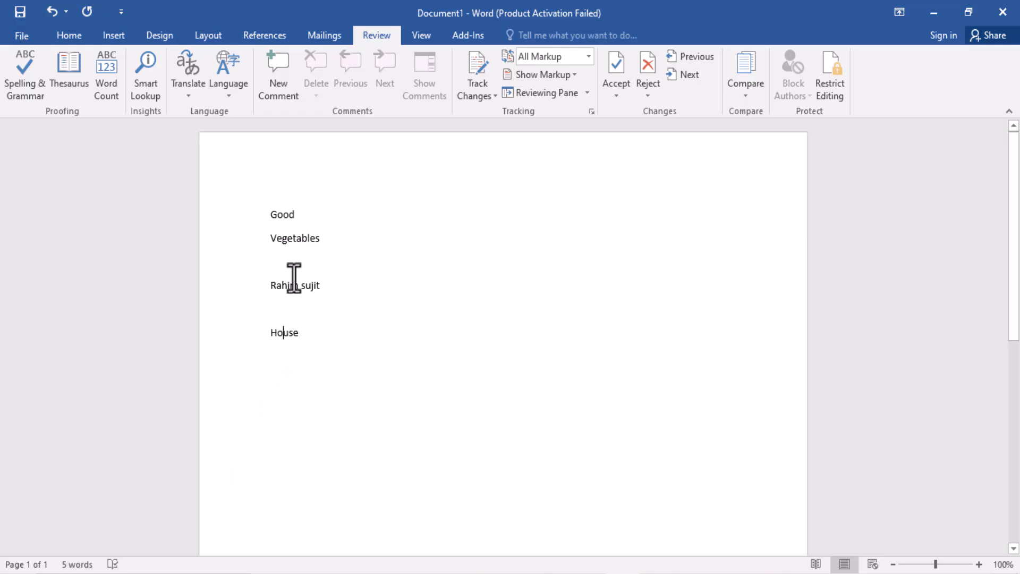
Step: View the word count statistics for the document with nothing selected, then dismiss them
left_click(311, 284)
left_click(317, 328)
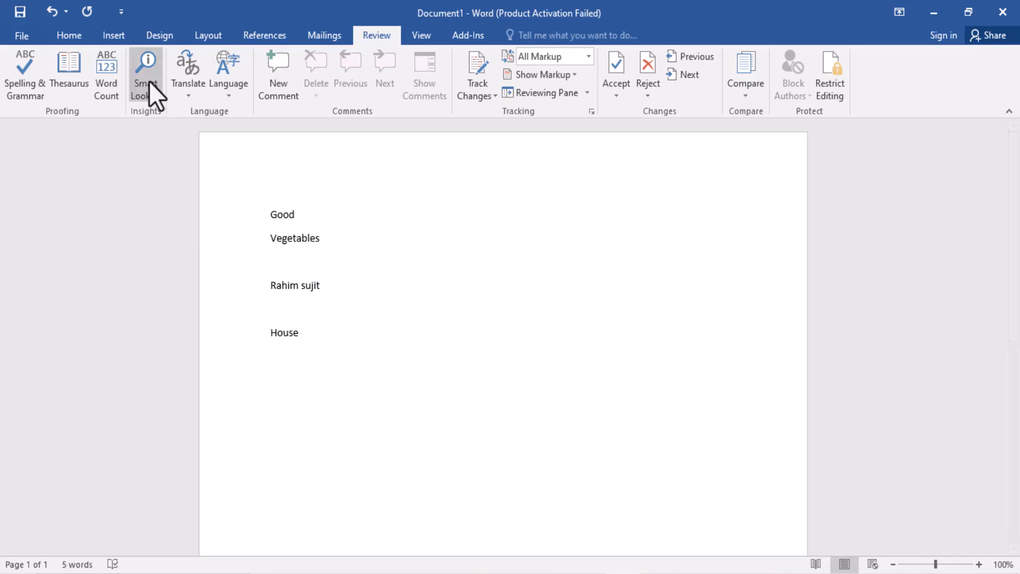
left_click(107, 85)
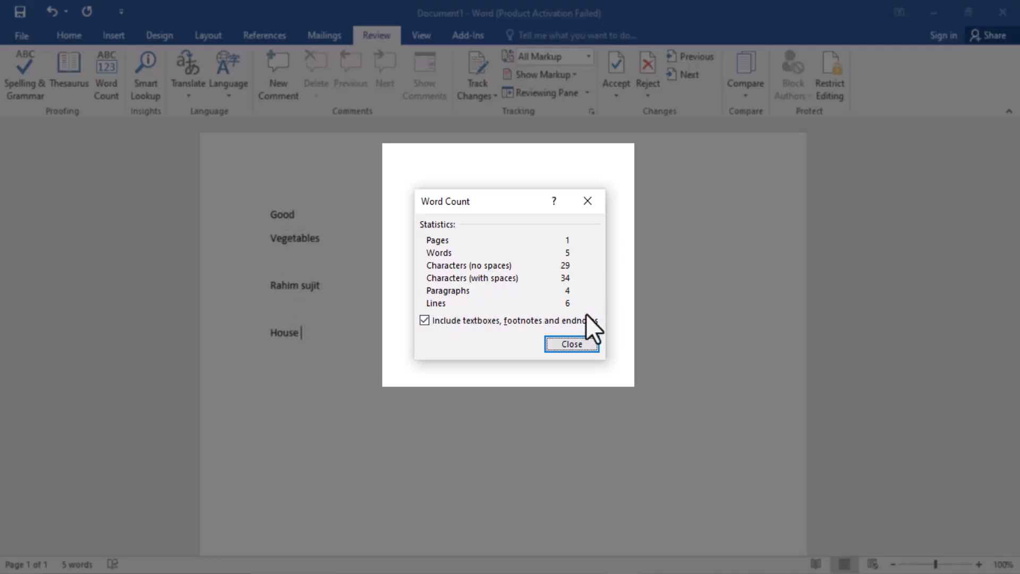
left_click(574, 345)
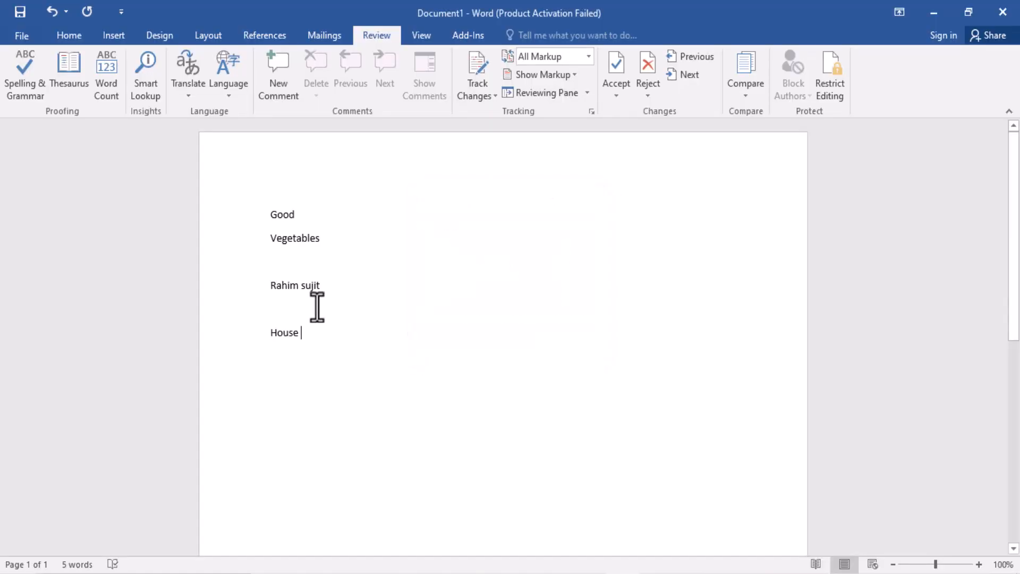
Step: Select all the text, view its word count statistics and deselect the text
left_click(286, 260)
key("ctrl+a")
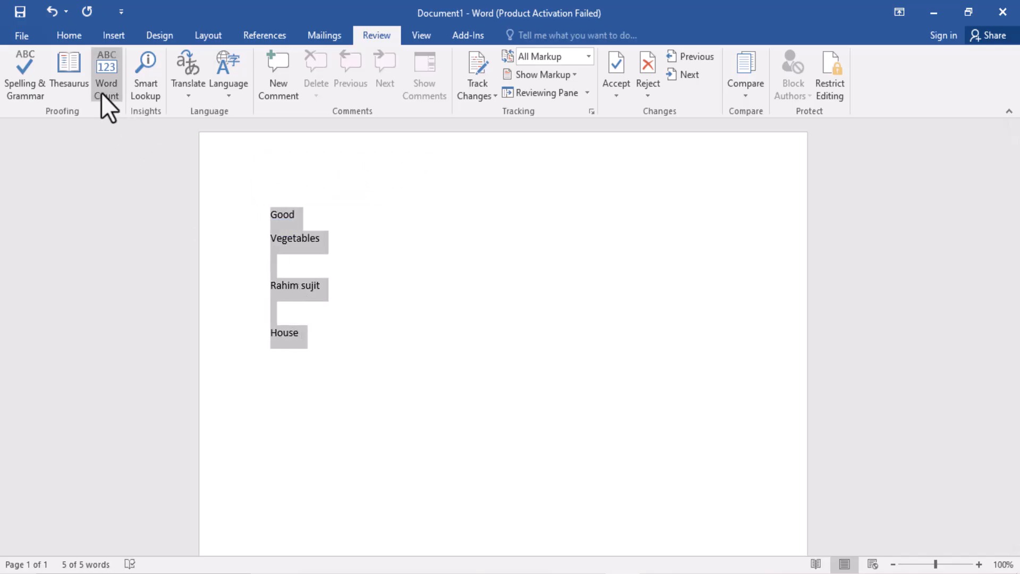
left_click(102, 91)
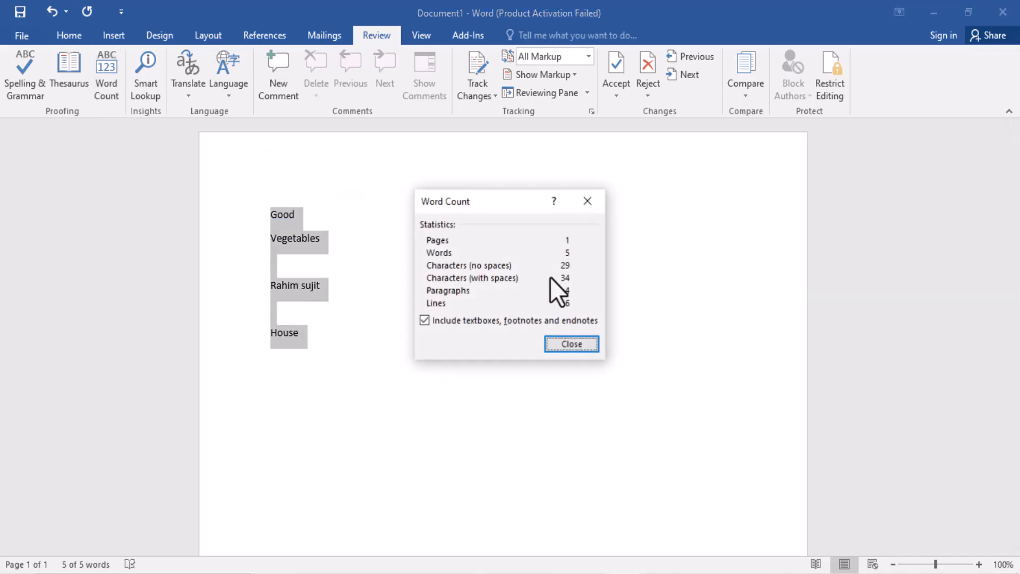
left_click(569, 346)
left_click(364, 317)
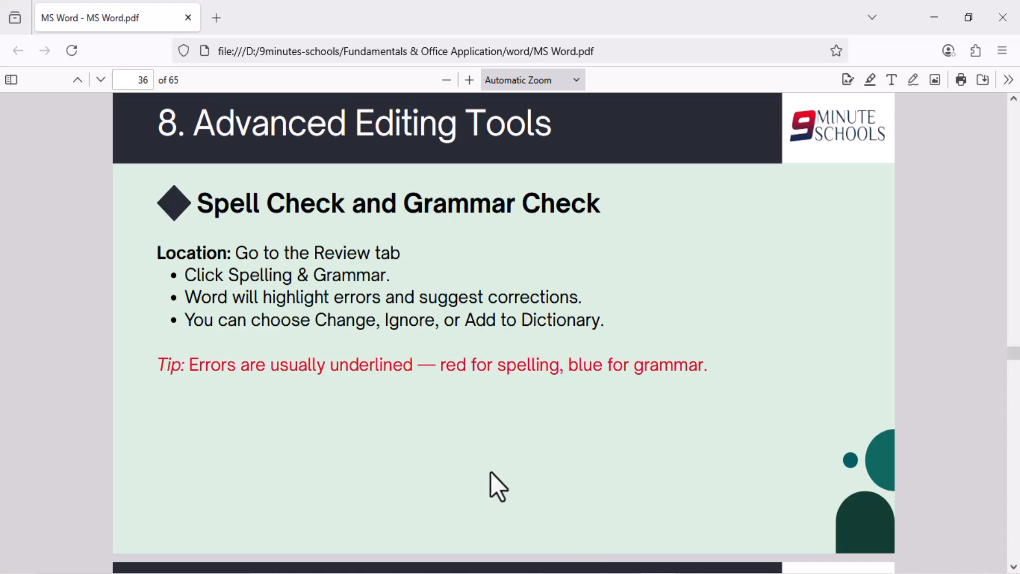
Step: Read through the Advanced Editing Tools slides in MS Word.pdf in the browser, up to Track Changes and Comments
scroll(462, 369, "down", 7)
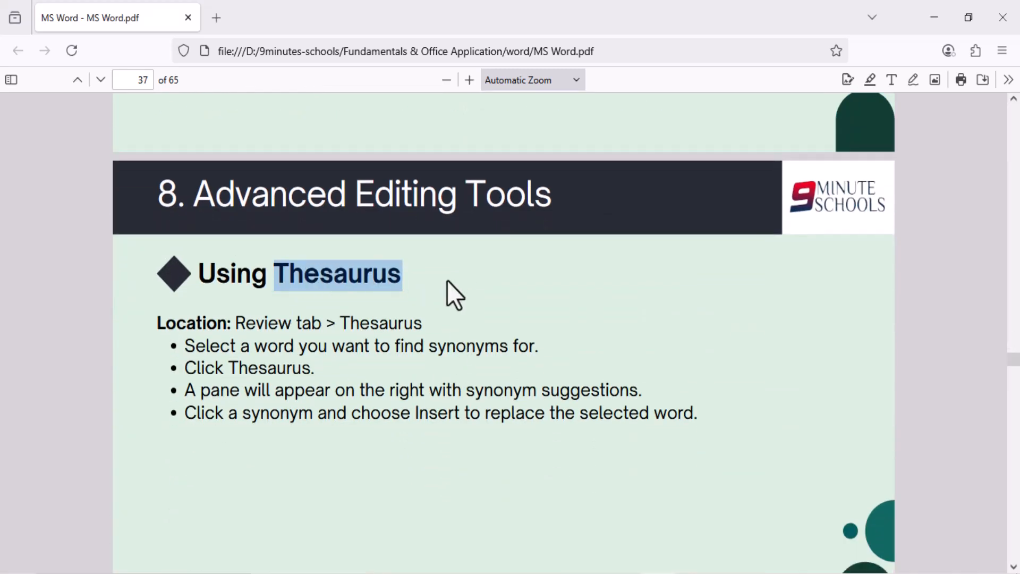
scroll(448, 282, "down", 8)
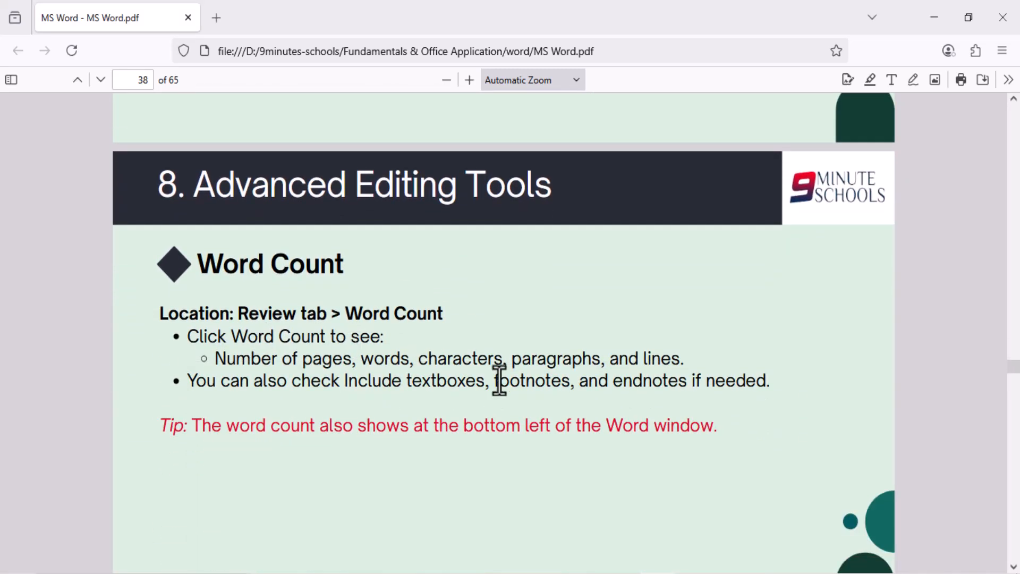
scroll(499, 380, "down", 7)
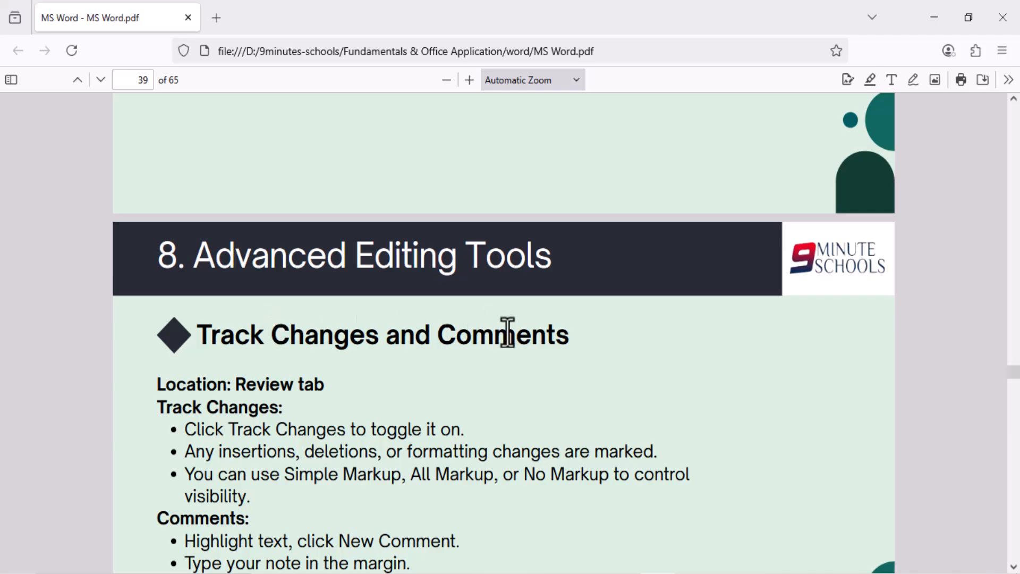
scroll(381, 295, "down", 2)
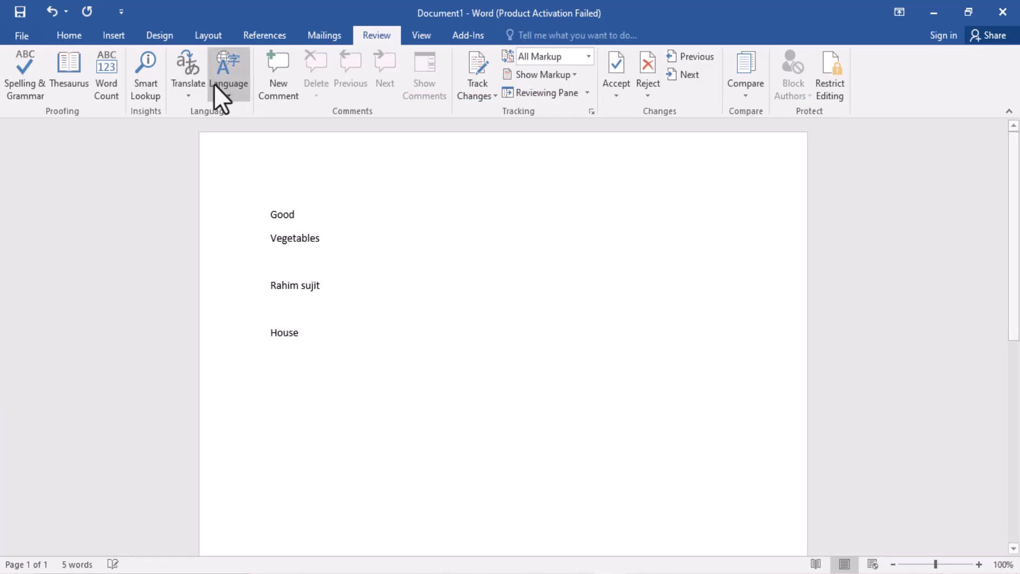
Step: Return to the Word document and insert a table with four columns and five rows below the word "House"
left_click(113, 35)
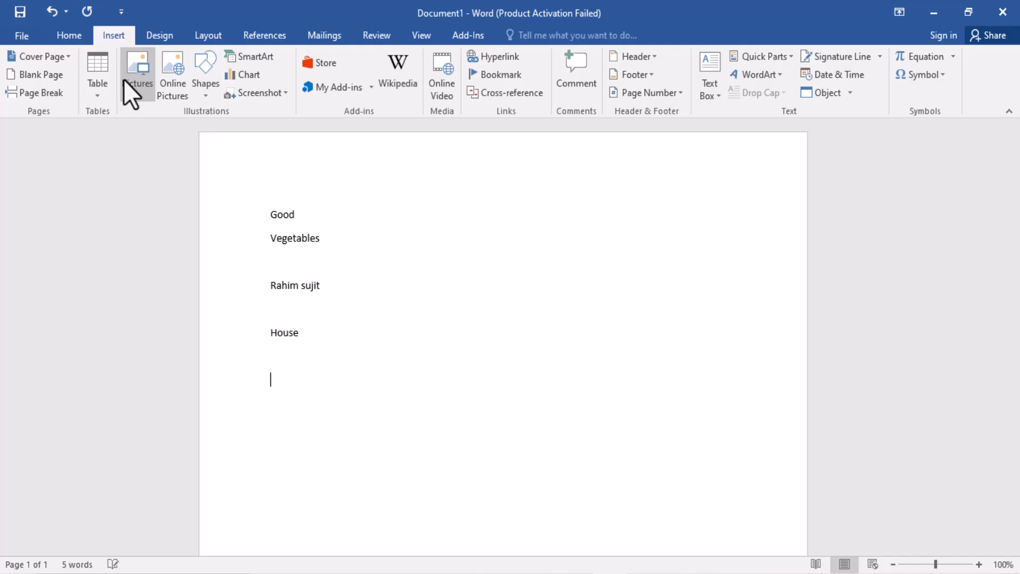
left_click(95, 80)
key("Escape")
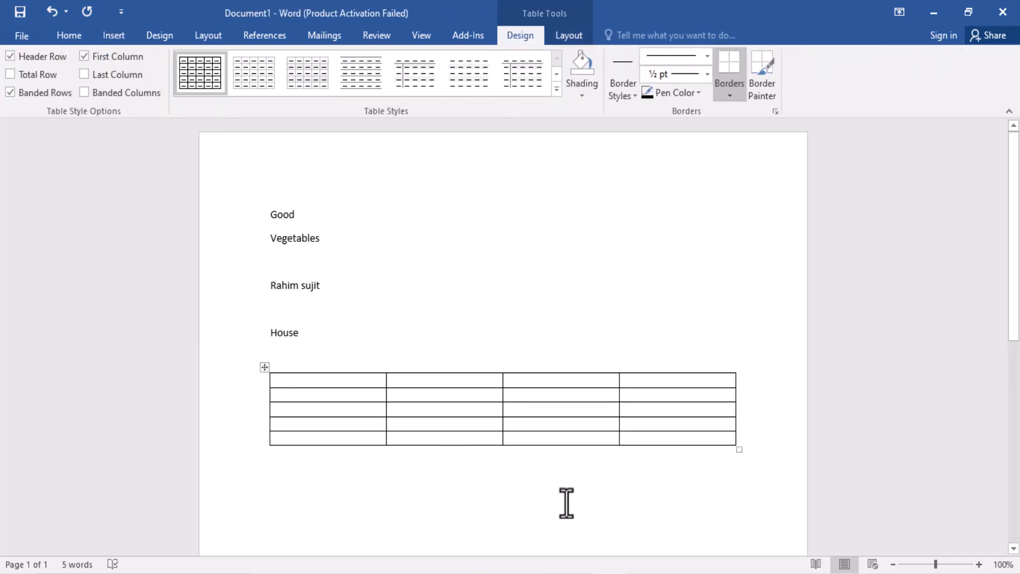
left_click(589, 496)
left_click(319, 400)
left_click(741, 412)
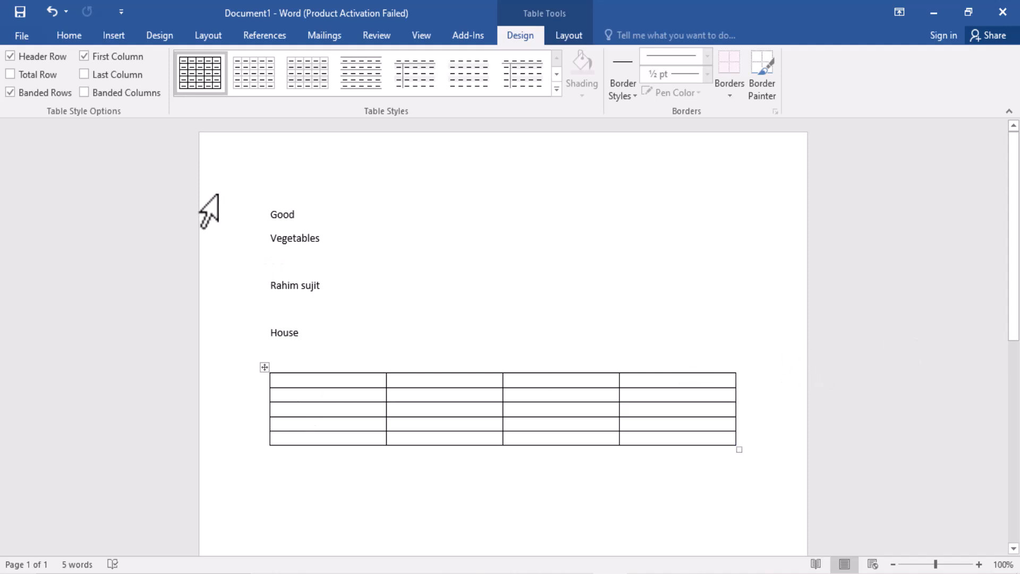
Step: Extend the line above the table to "House bill details" and apply the Title style to it
left_click(377, 37)
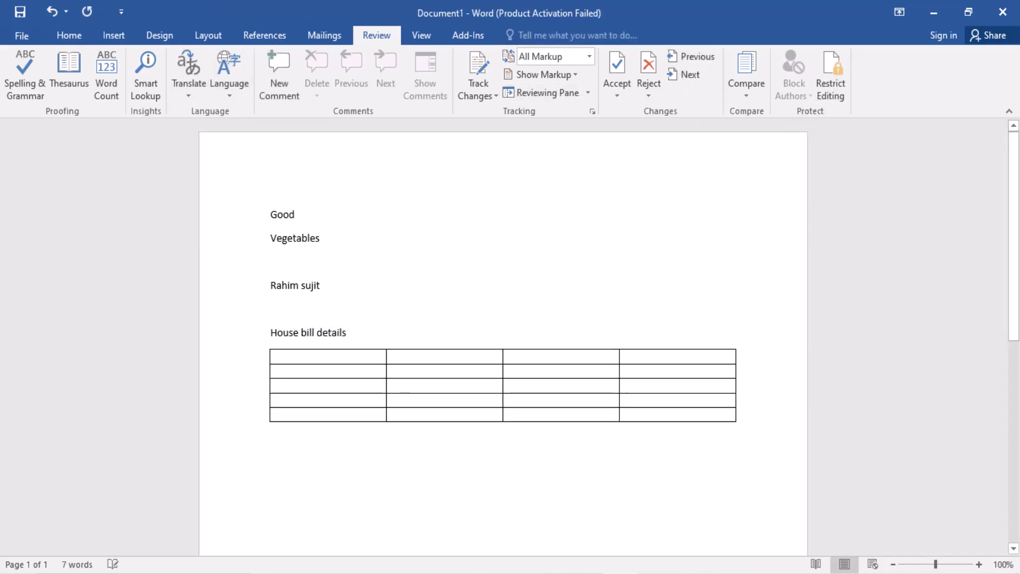
left_click_drag(371, 330, 261, 341)
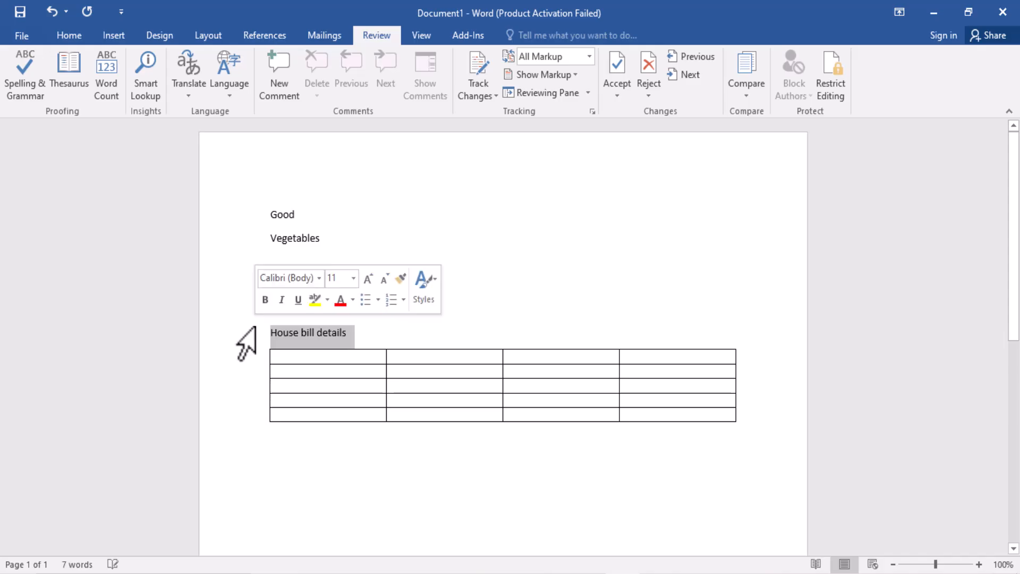
left_click(69, 35)
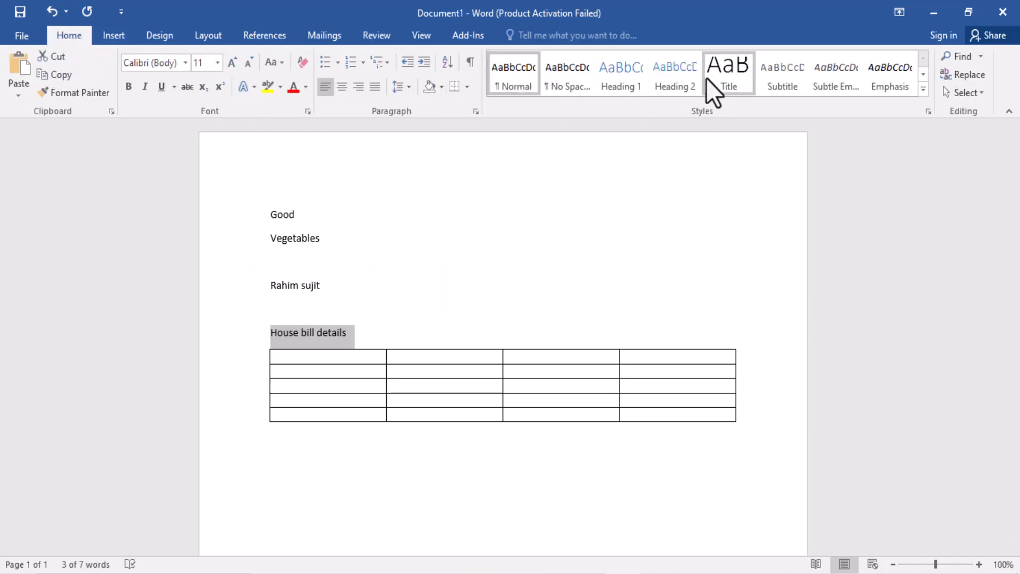
left_click(741, 73)
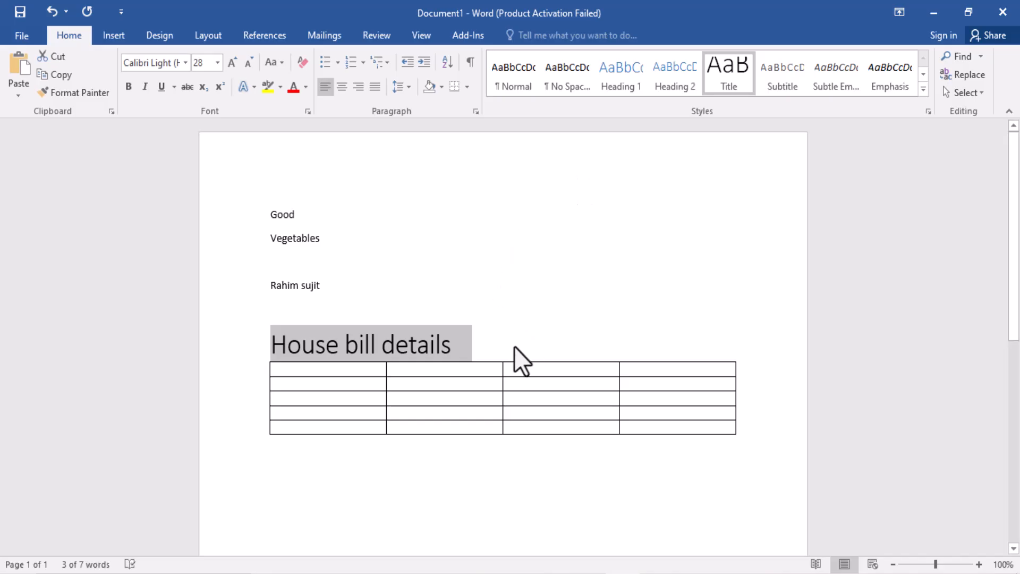
left_click(470, 350)
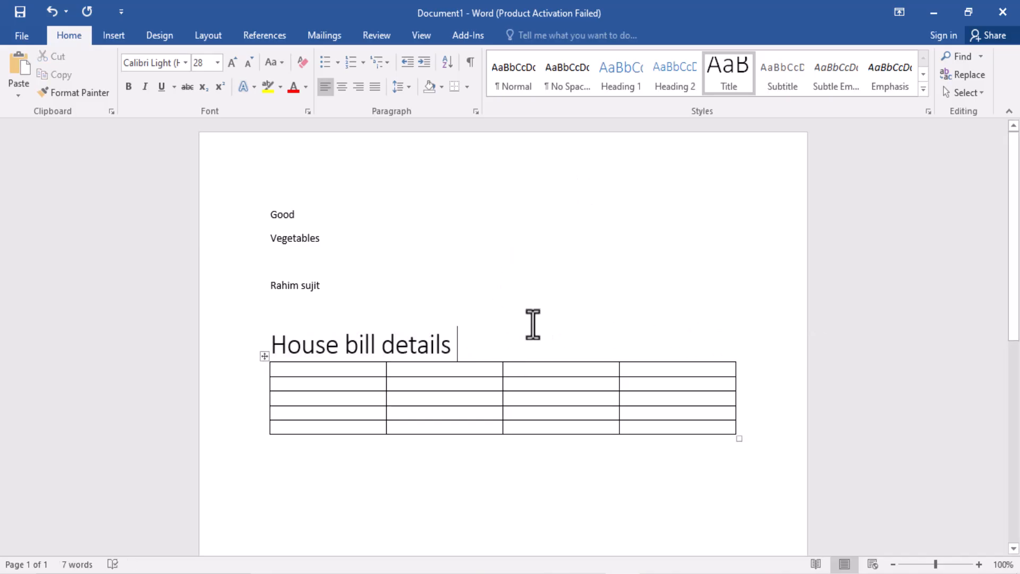
Step: Add a comment reading "This is house bill" to the word "details" in the title
left_click(376, 35)
left_click(279, 91)
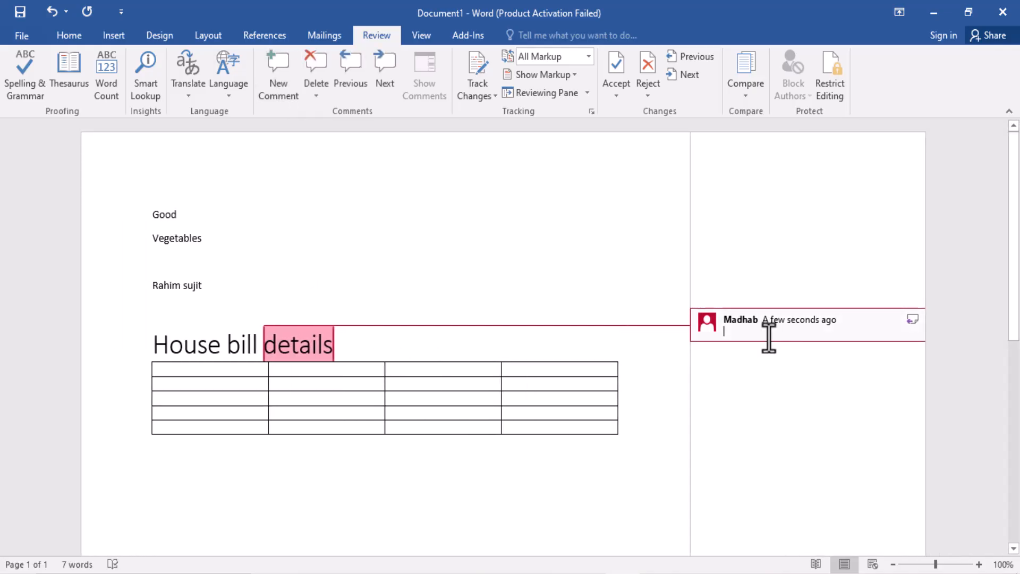
type("This is house bill")
left_click(757, 332)
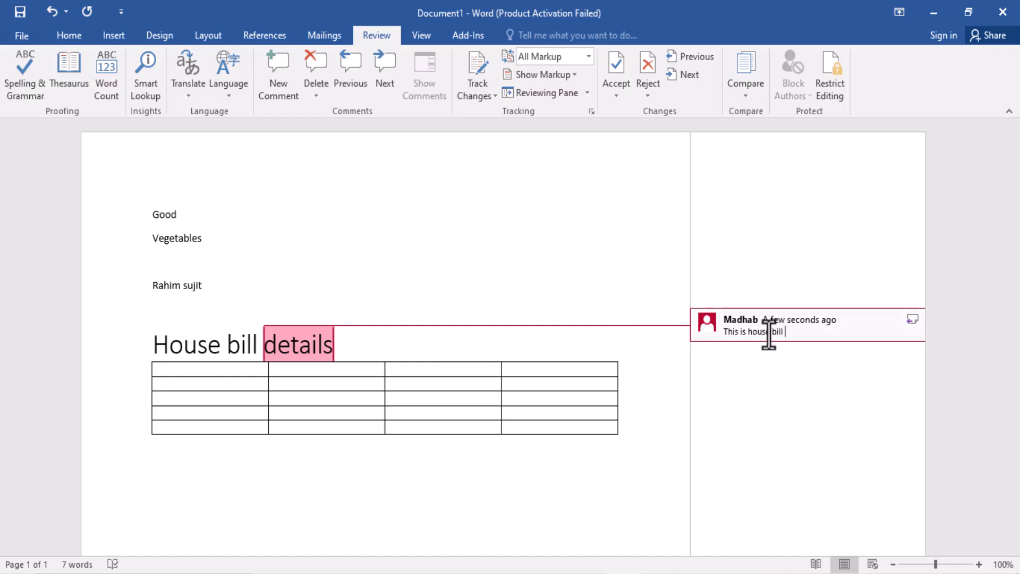
Step: Enter the text "The bill of house" in the paragraph below the table
left_click(606, 485)
scroll(525, 519, "down", 5)
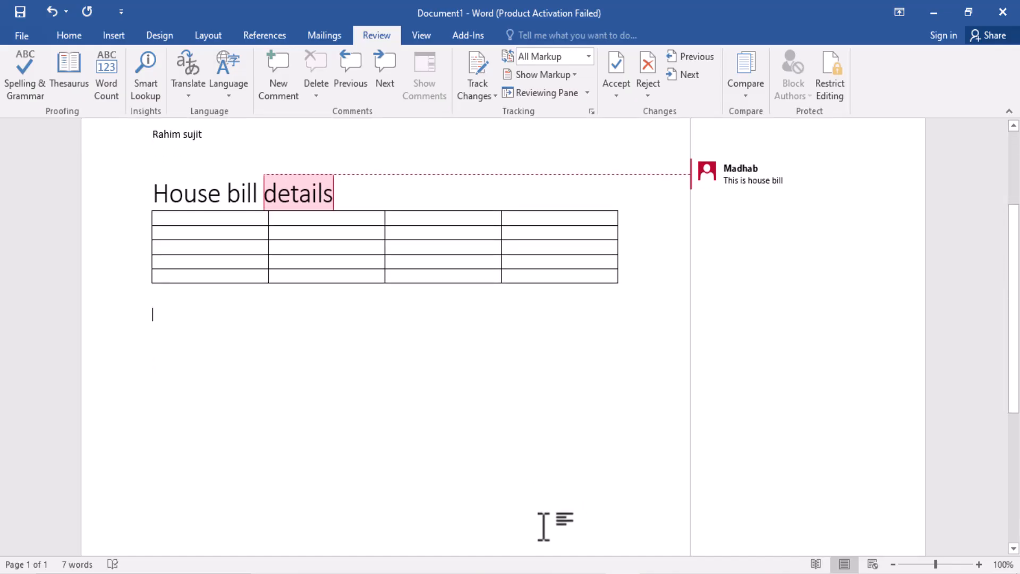
scroll(546, 528, "up", 3)
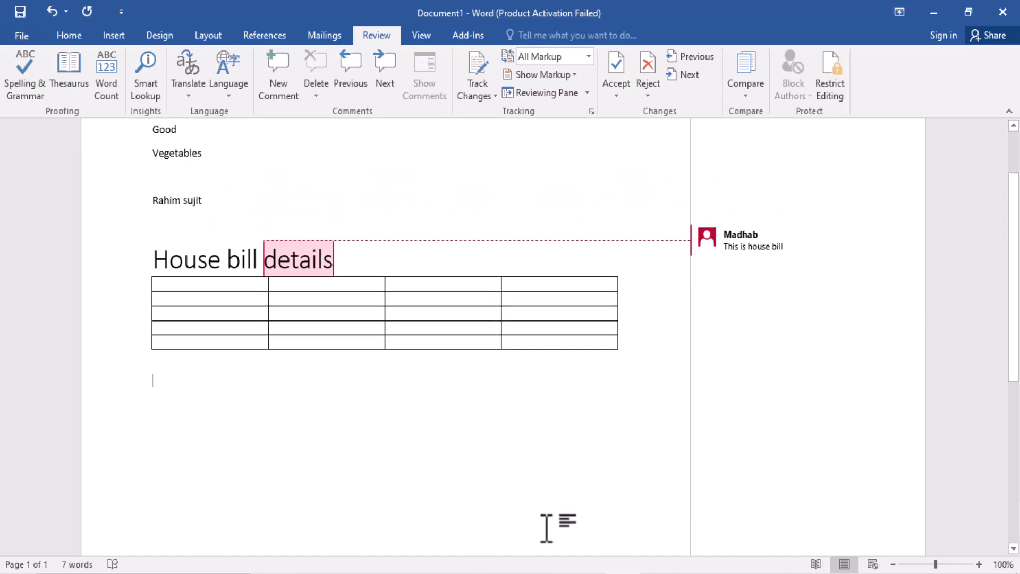
type("The bill of house")
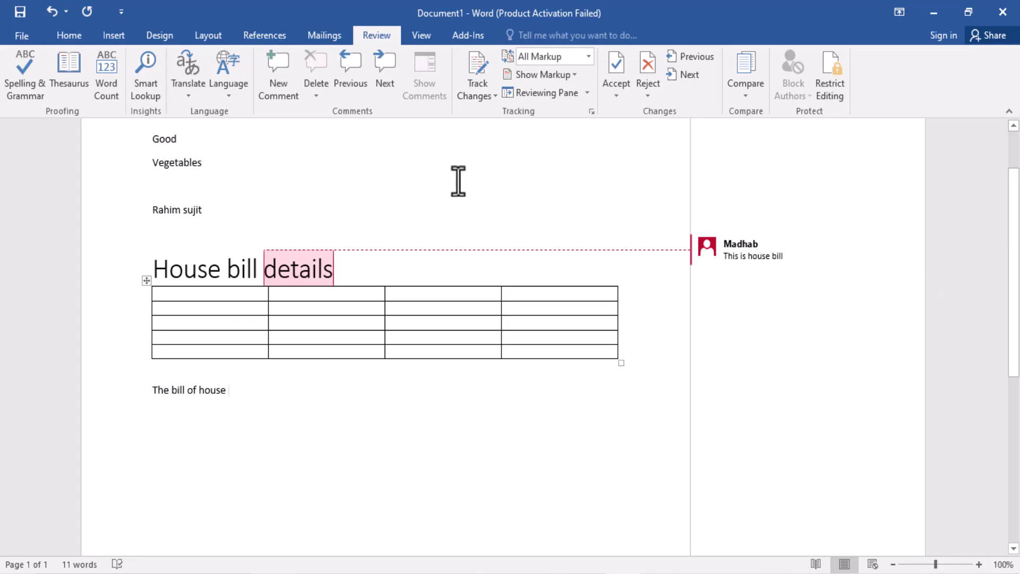
Step: Attach a new comment without text to the word "house" in the line below the table
left_click(278, 95)
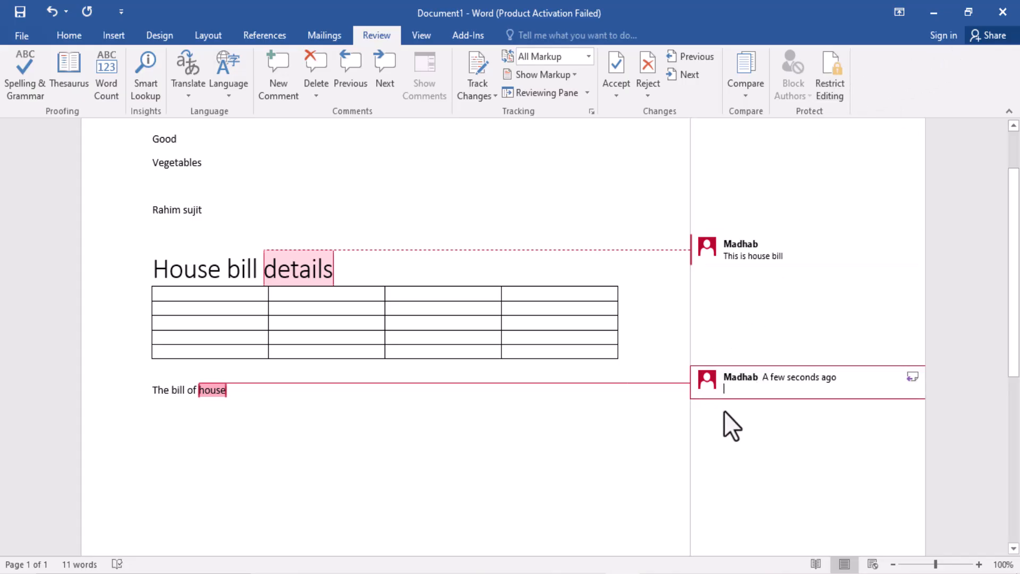
left_click(457, 452)
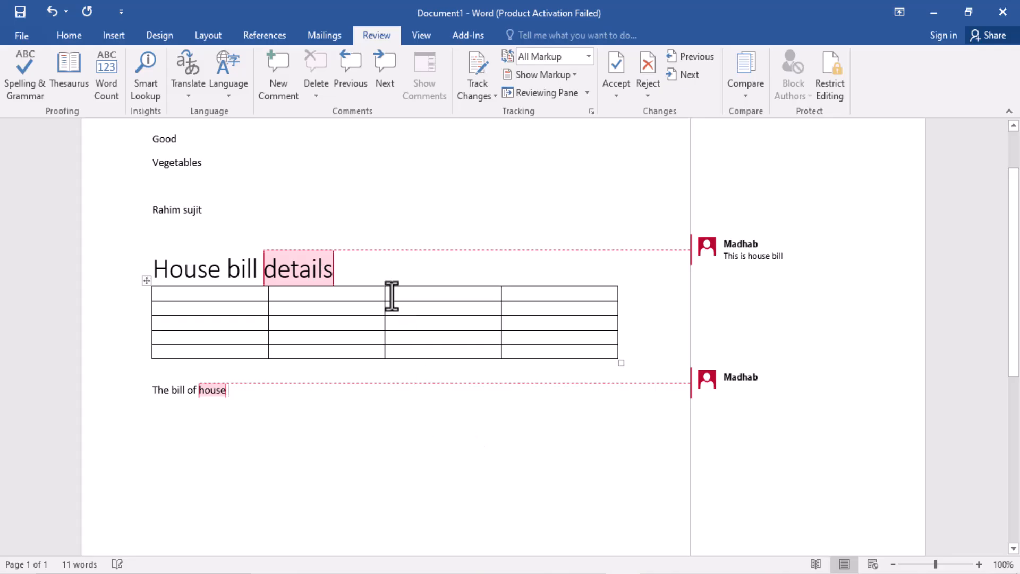
left_click(393, 263)
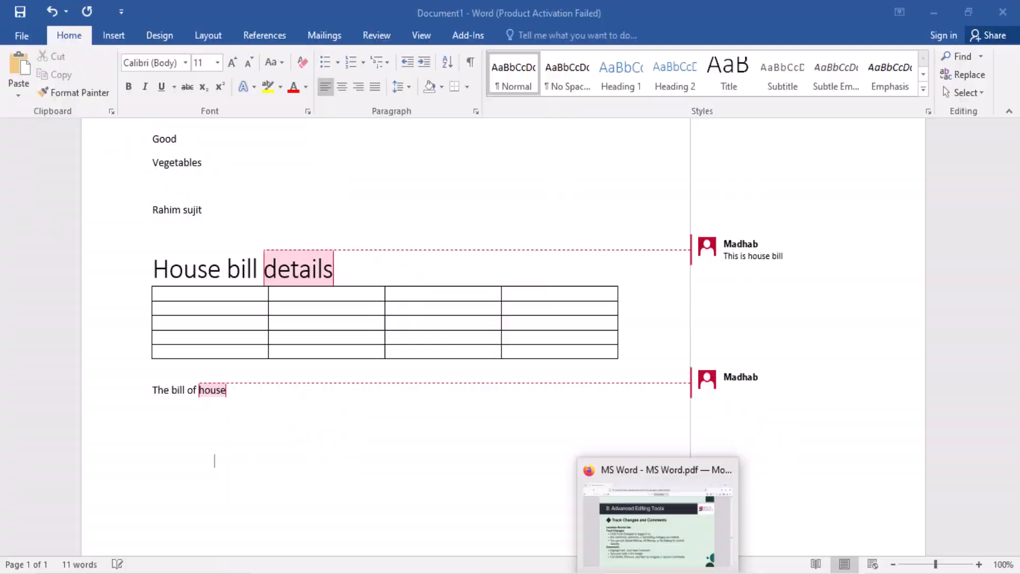
left_click(640, 563)
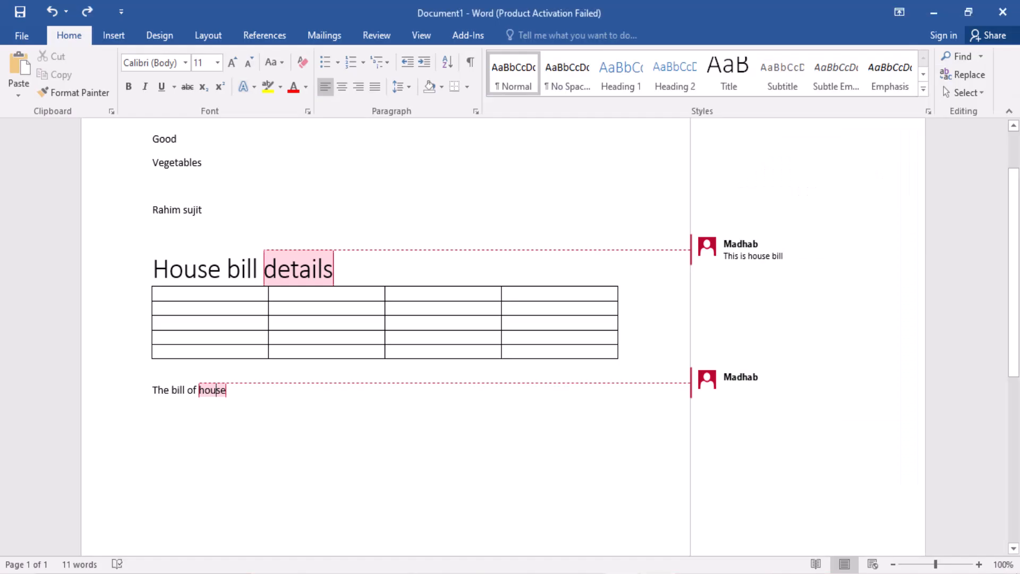
Step: Select the line of names above the title and turn on Track Changes for the document
left_click(130, 214)
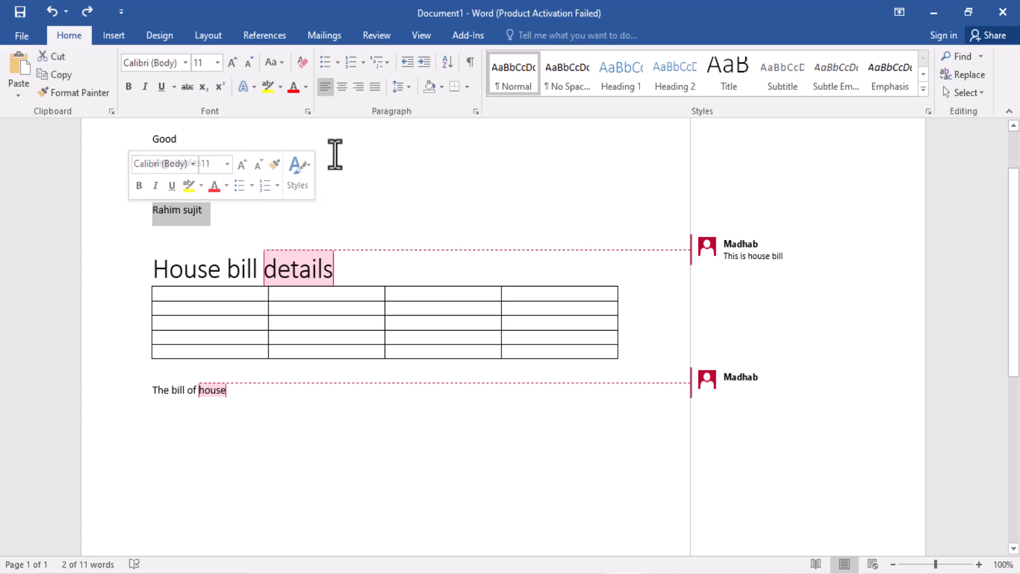
left_click(377, 35)
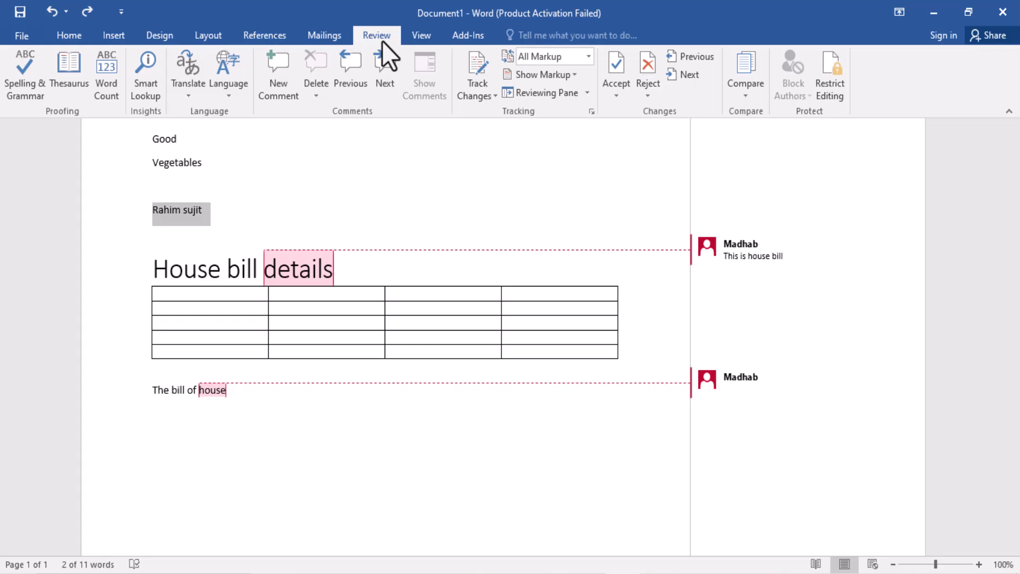
left_click(486, 93)
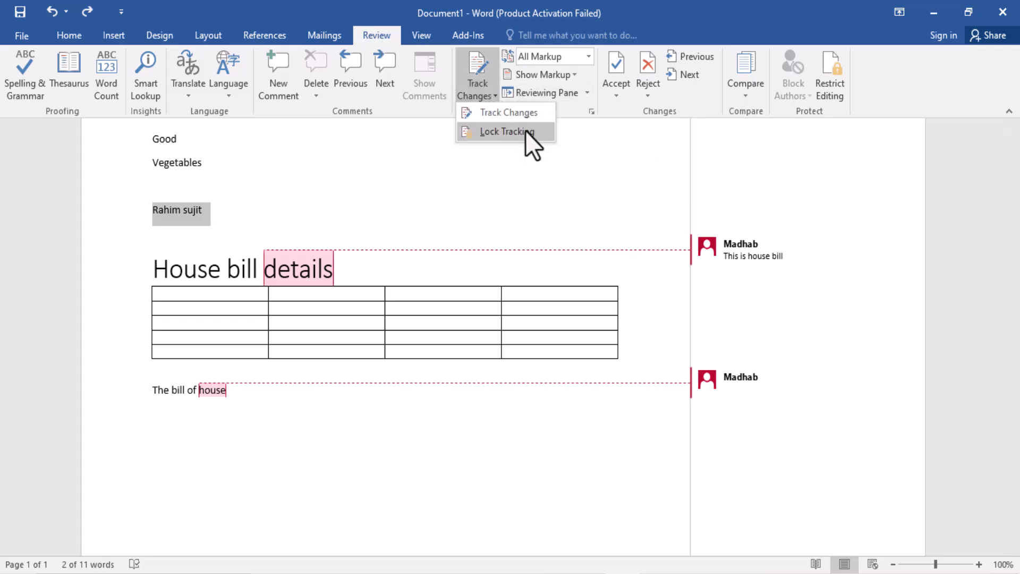
left_click(529, 114)
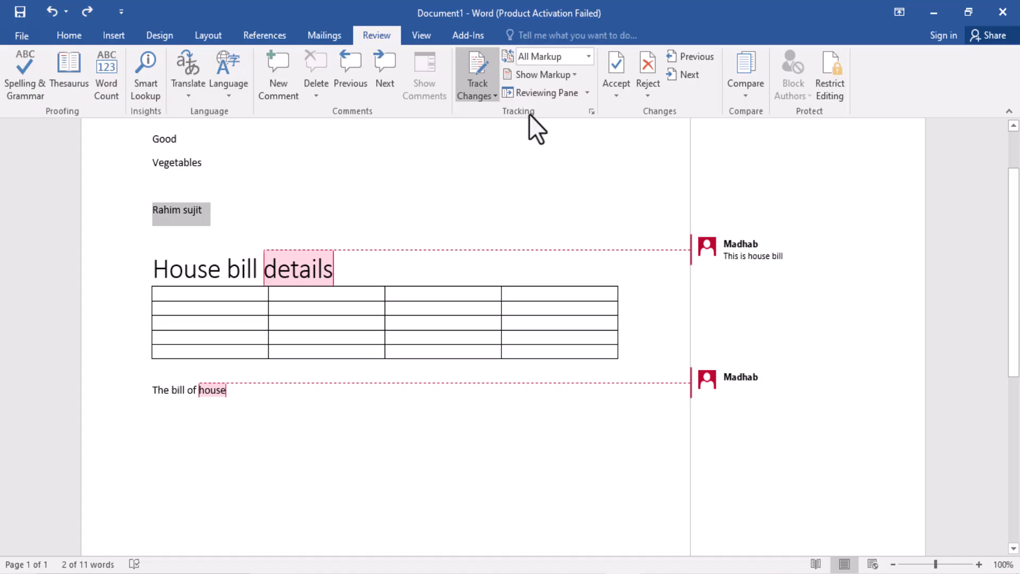
Step: Switch to MS Word.pdf in the browser, read the page on Comparing and Combining Documents, and return to the Word document
left_click(241, 210)
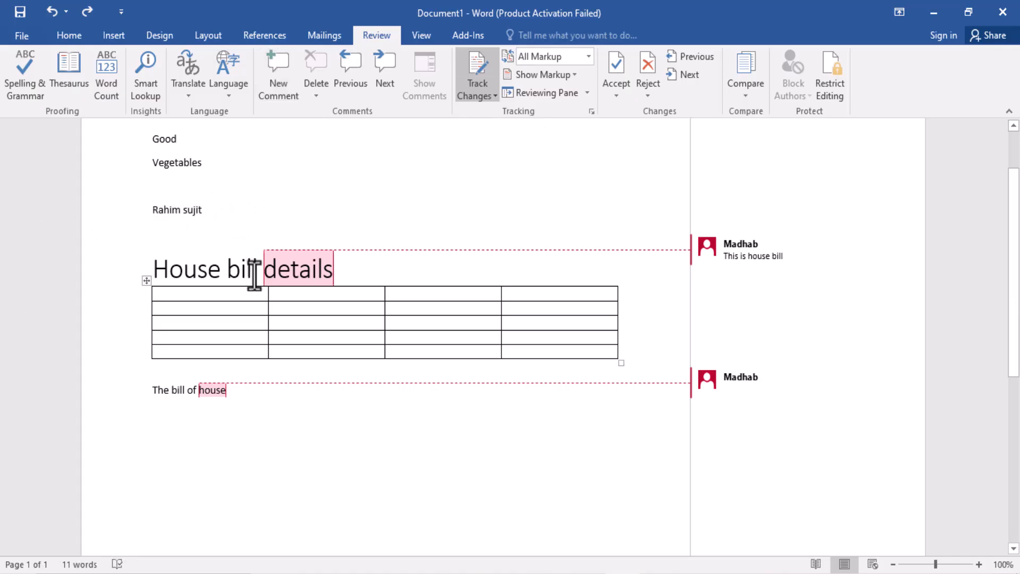
left_click(537, 573)
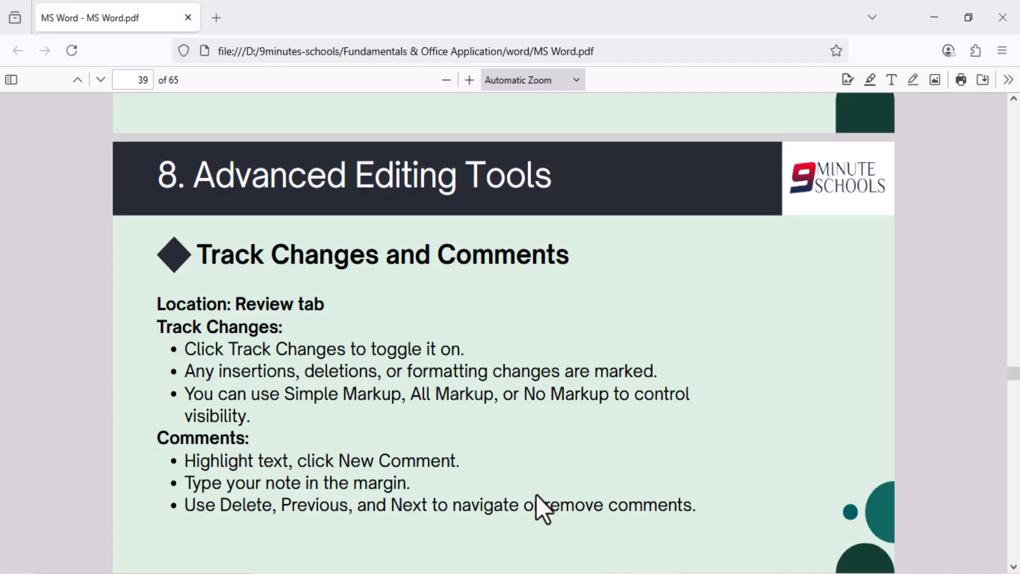
scroll(496, 479, "down", 8)
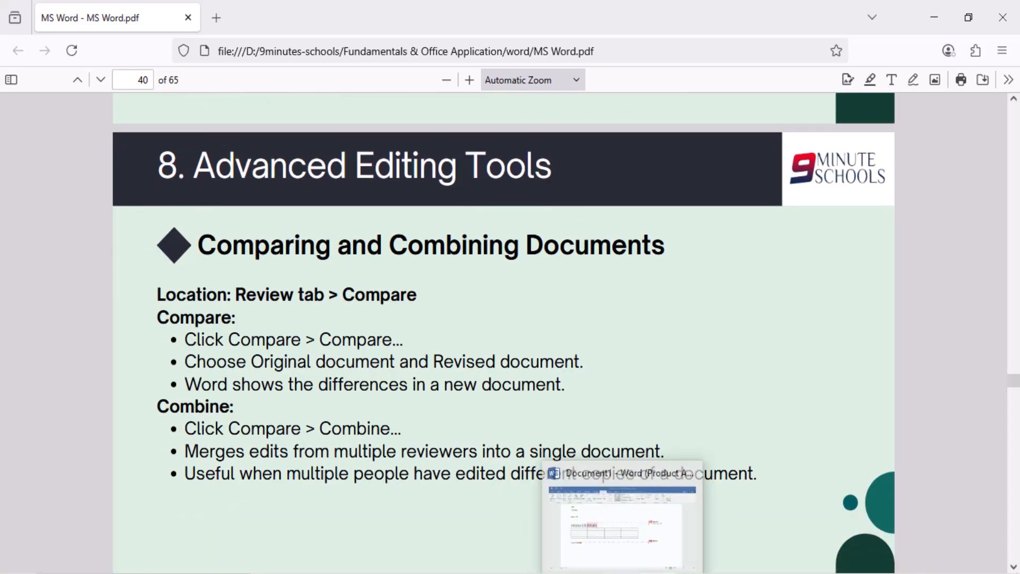
left_click(540, 571)
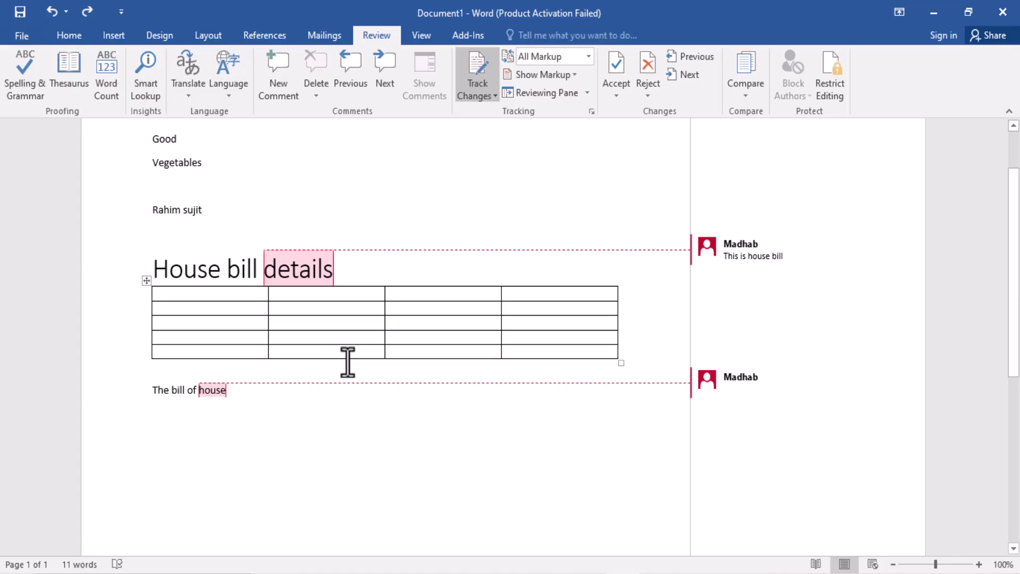
Step: Start a document comparison and choose Microsoft Word.docx from the word folder as the original document
left_click(748, 96)
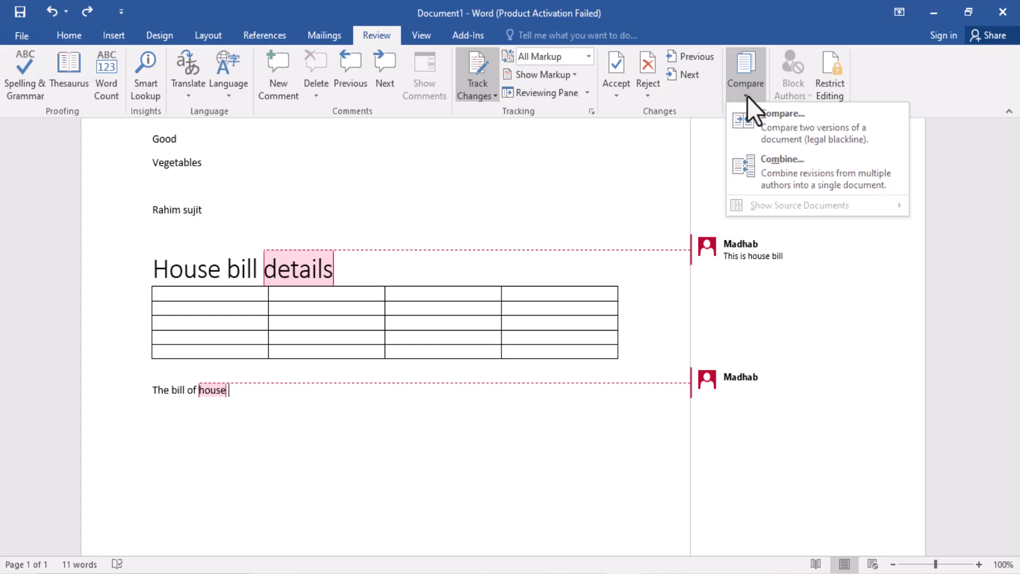
left_click(801, 129)
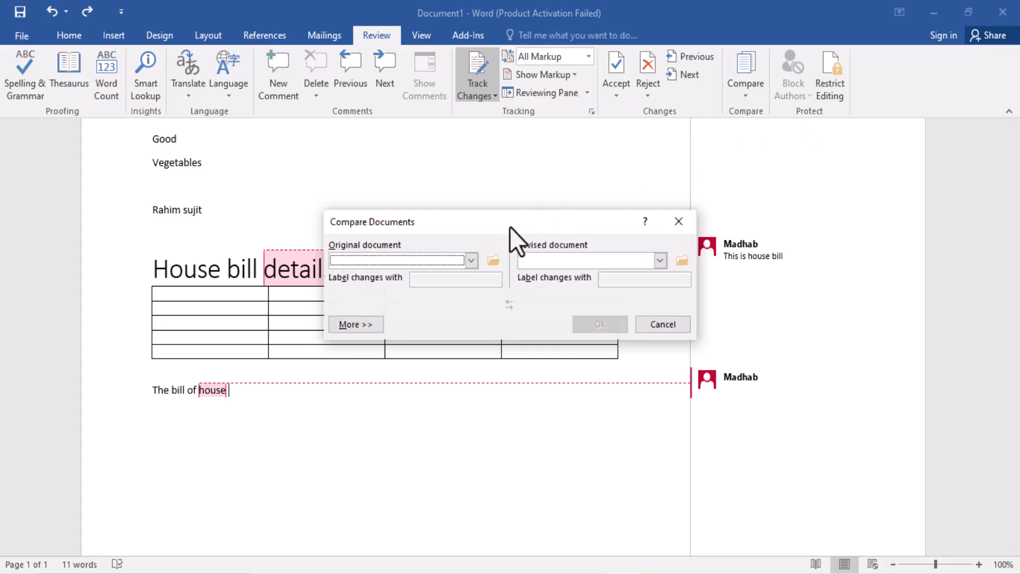
left_click(494, 261)
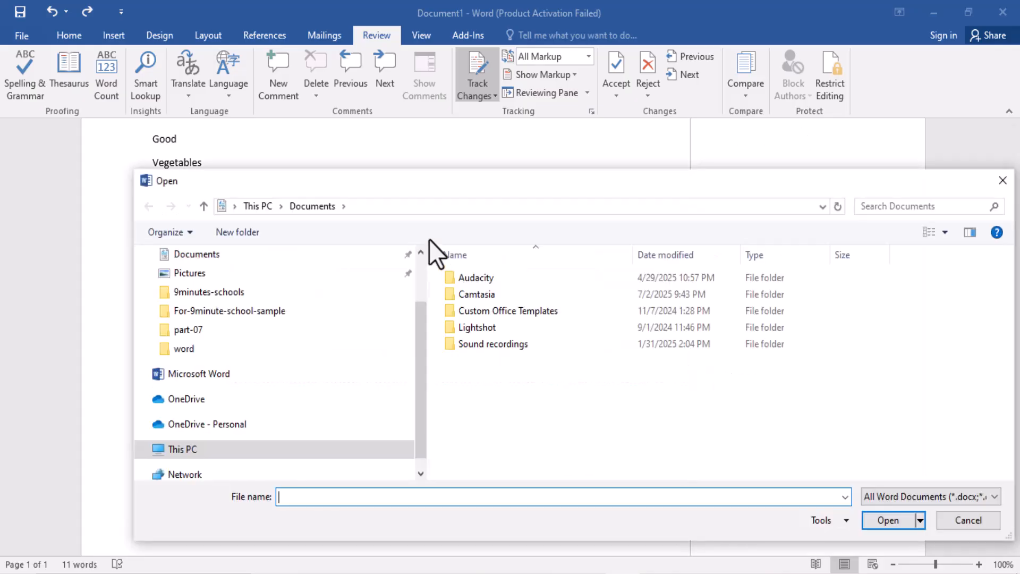
left_click(210, 332)
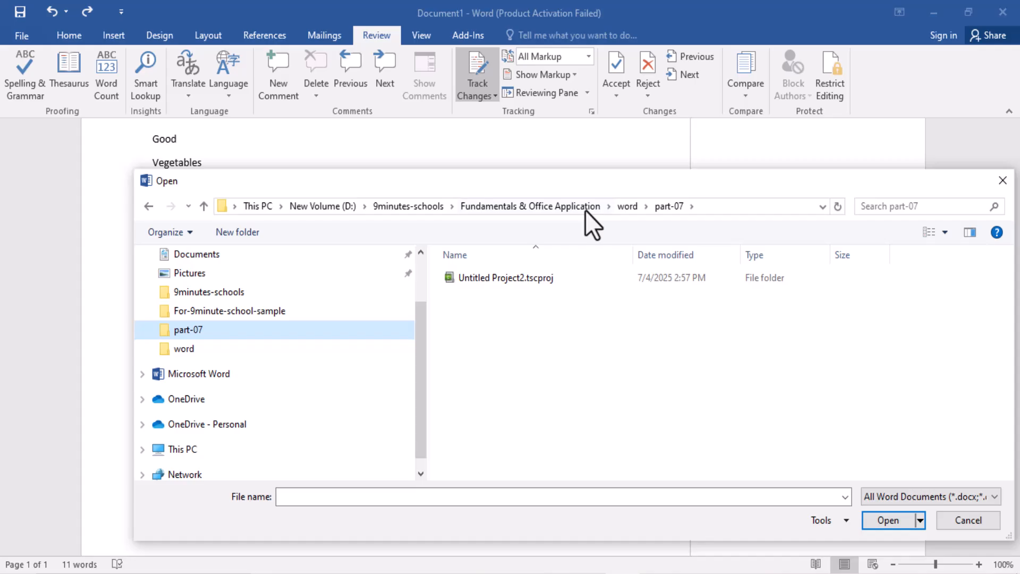
left_click(625, 207)
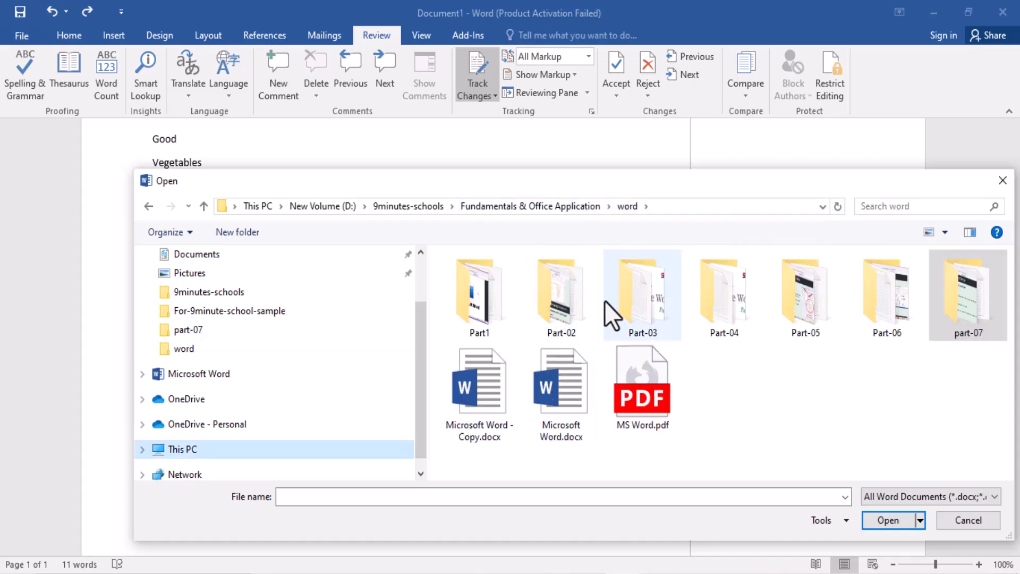
double_click(564, 300)
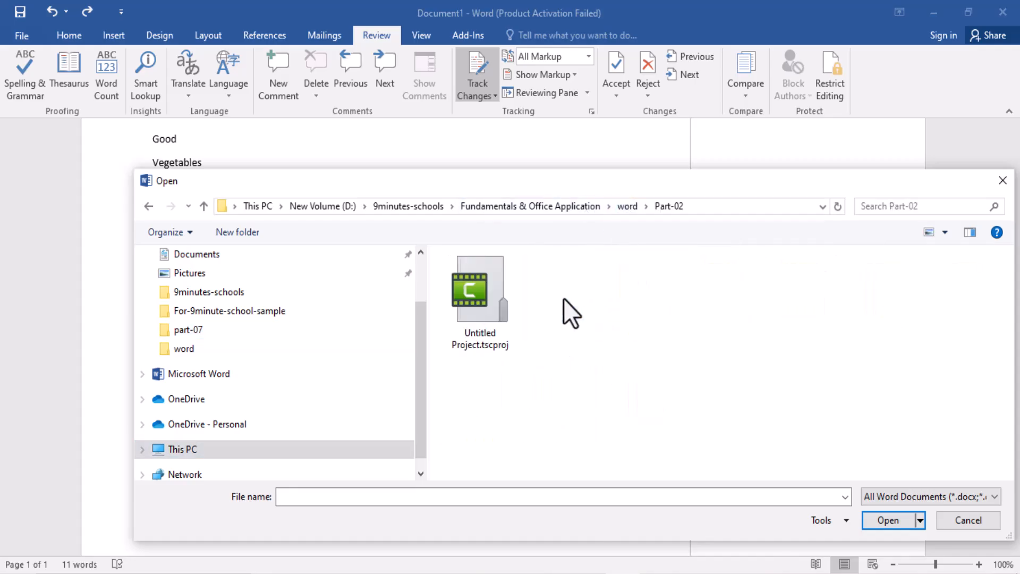
left_click(630, 206)
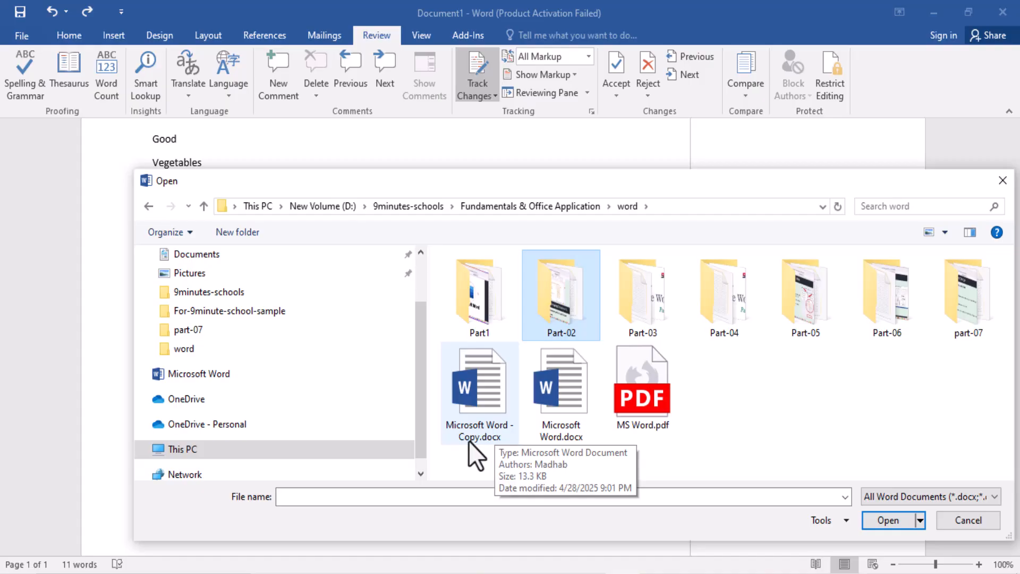
left_click(560, 404)
left_click(895, 526)
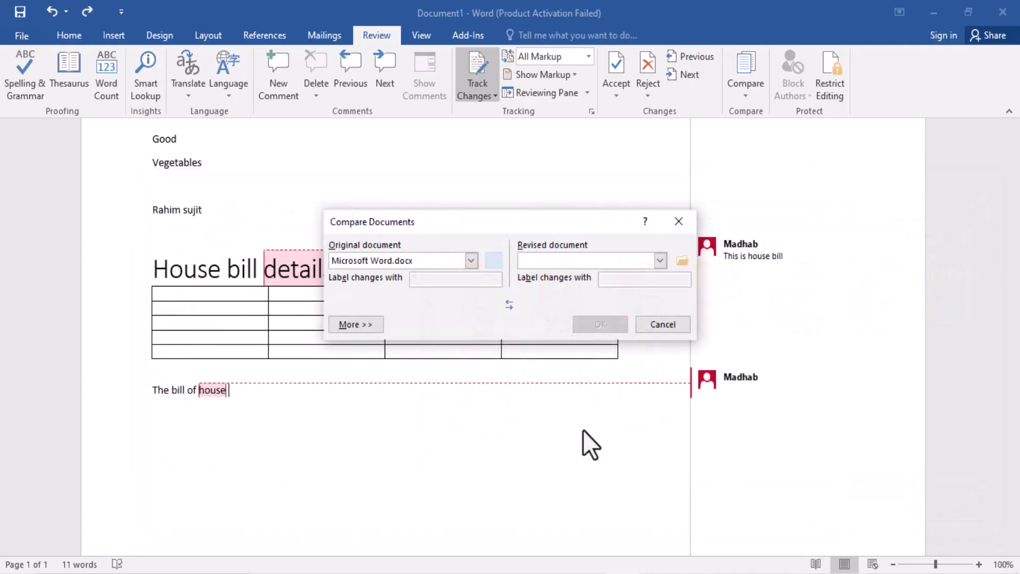
Step: Choose Microsoft Word - Copy.docx as the revised document and run the comparison
left_click(682, 260)
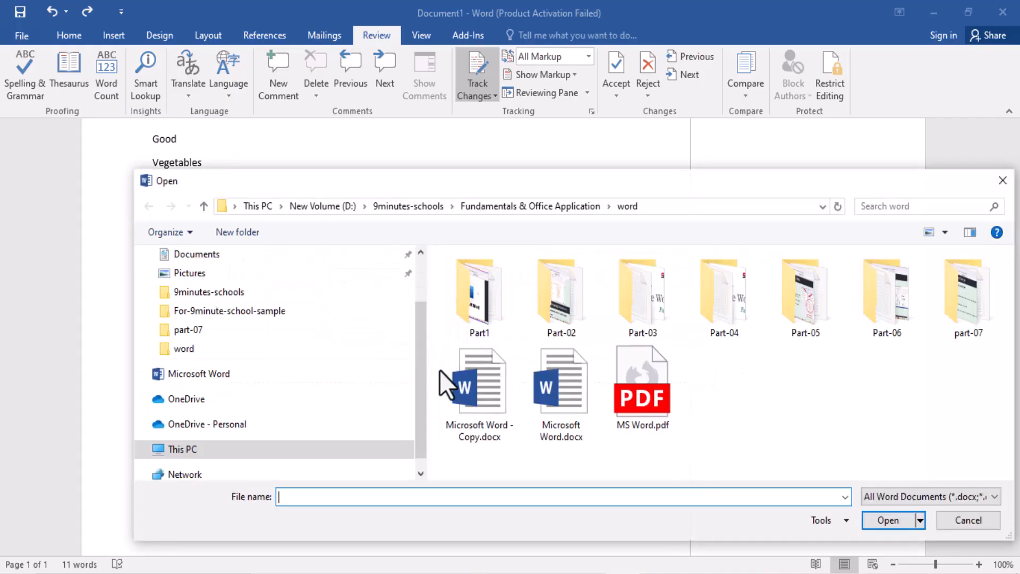
left_click(495, 423)
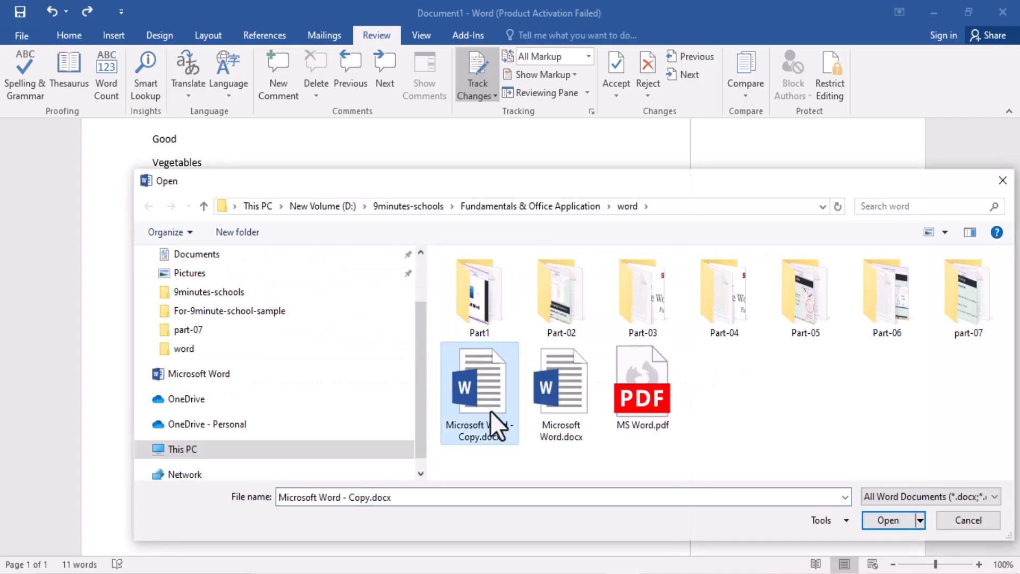
left_click(893, 521)
left_click(601, 323)
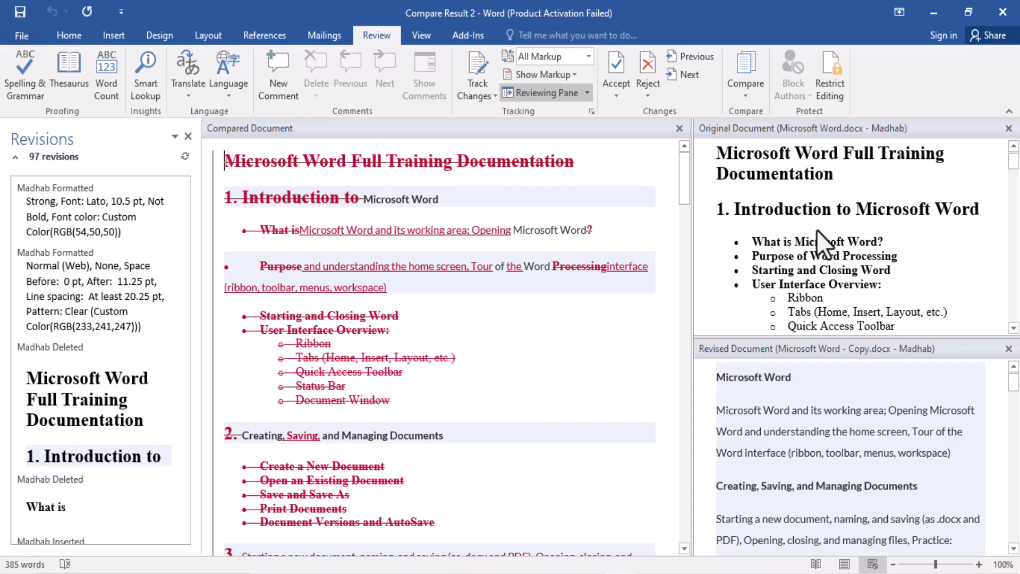
Step: Examine the marked differences in the compared document against the original and revised versions, and look through the revisions list
scroll(817, 231, "down", 15)
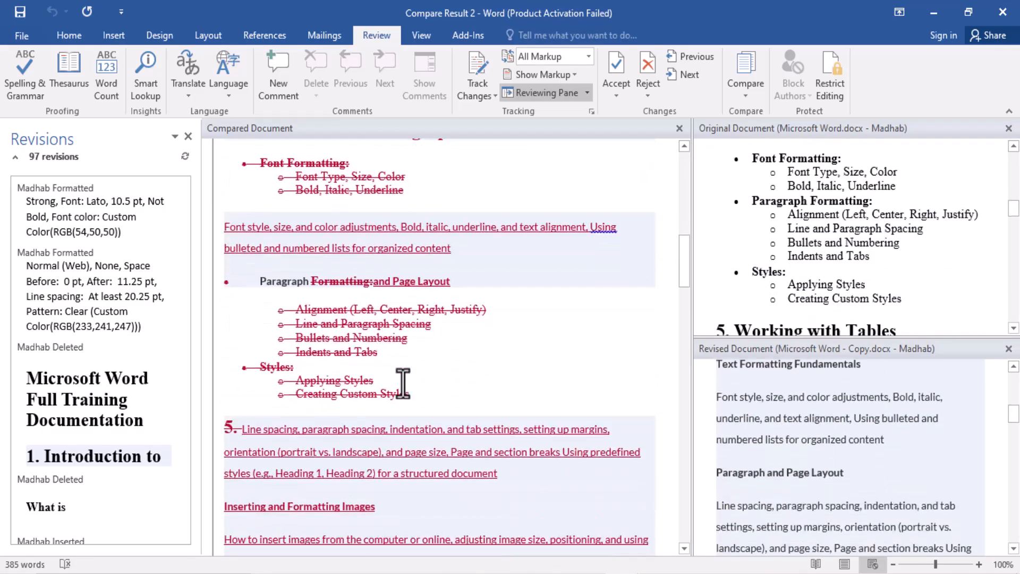
scroll(809, 263, "down", 15)
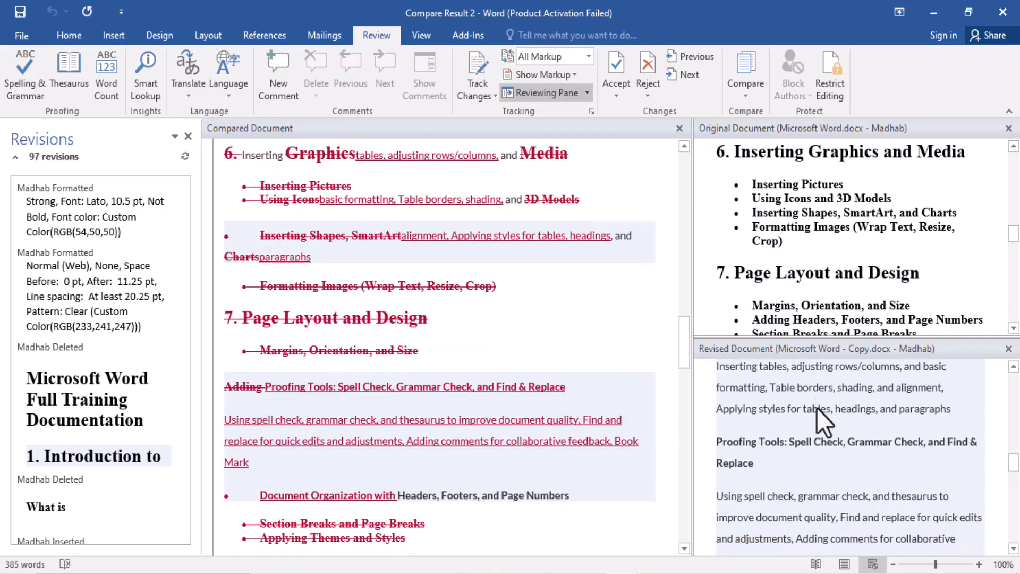
scroll(506, 360, "down", 4)
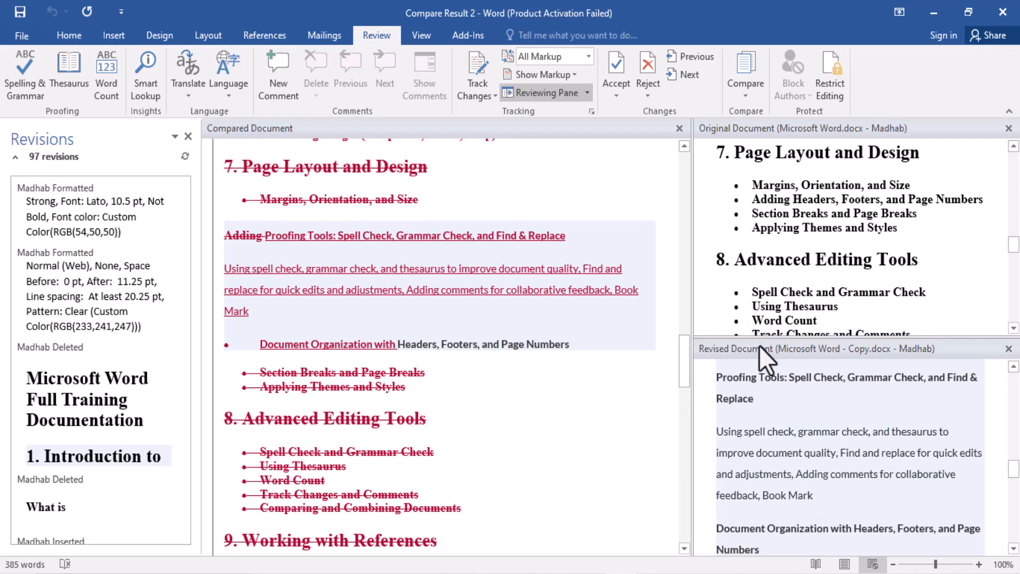
scroll(786, 393, "down", 15)
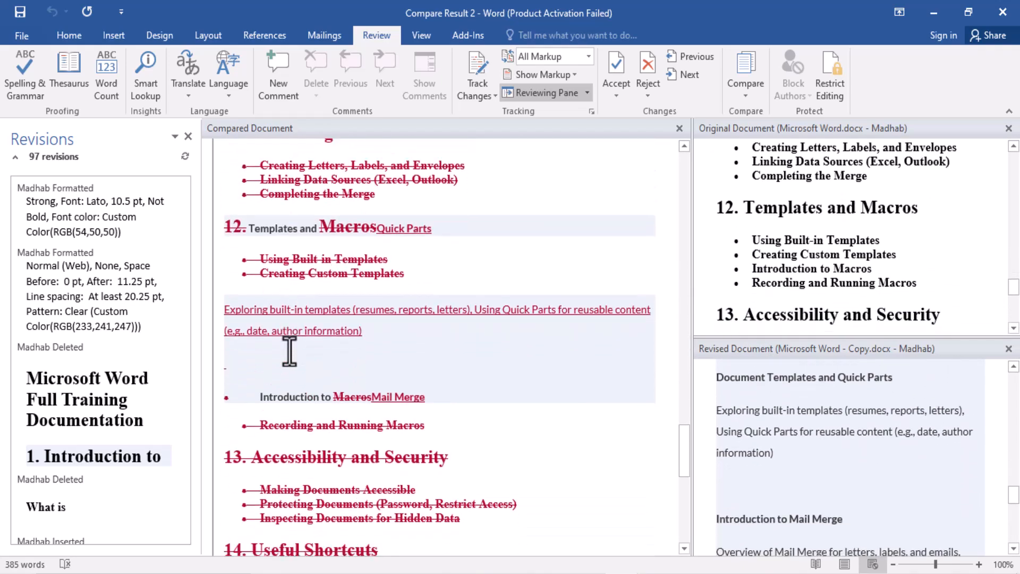
scroll(290, 350, "down", 10)
scroll(332, 351, "up", 4)
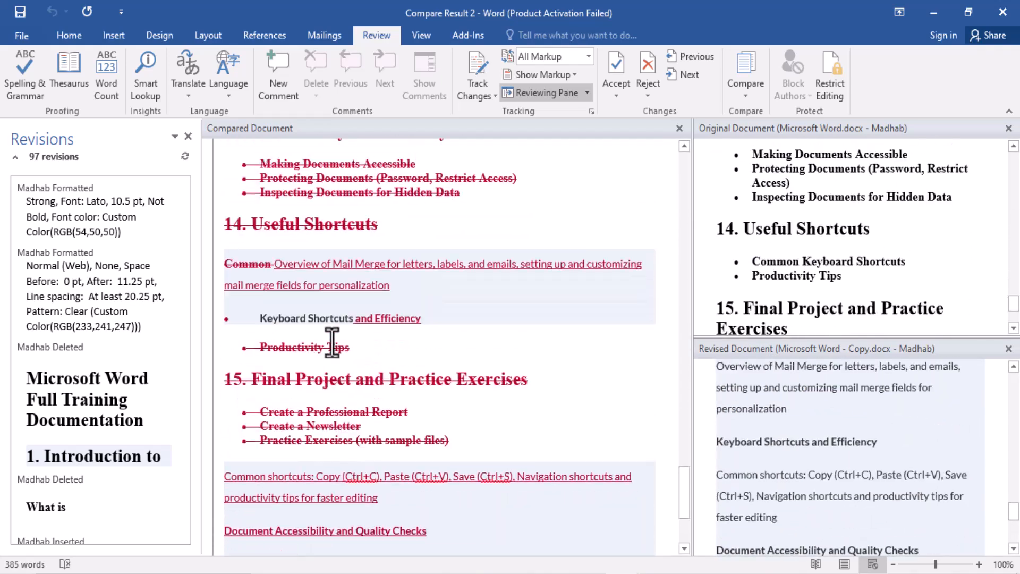
scroll(332, 348, "up", 1)
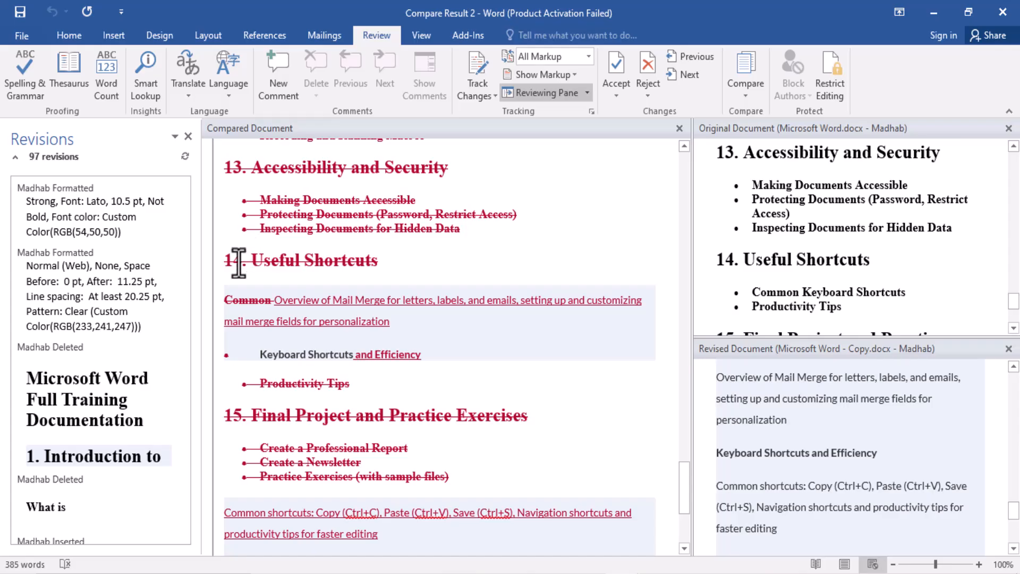
scroll(106, 446, "down", 8)
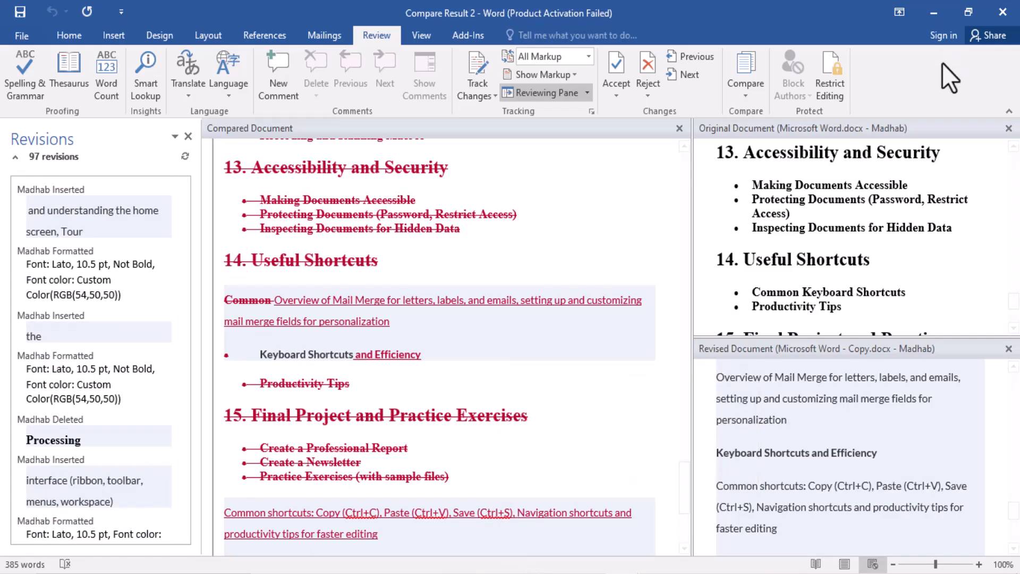
Step: Open the Combine Documents dialog to view its original and revised document settings, and cancel it without combining anything
left_click(751, 95)
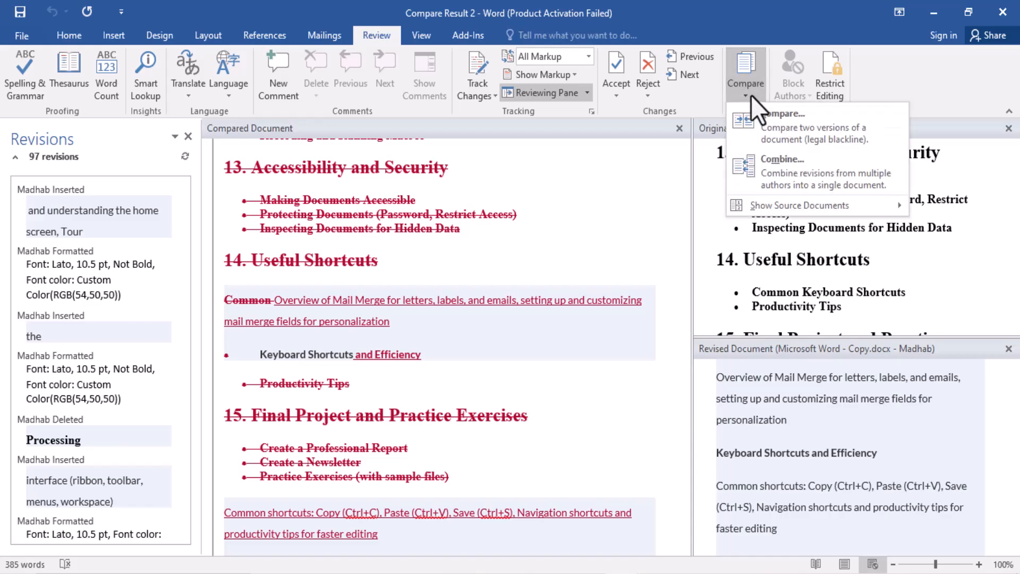
left_click(769, 167)
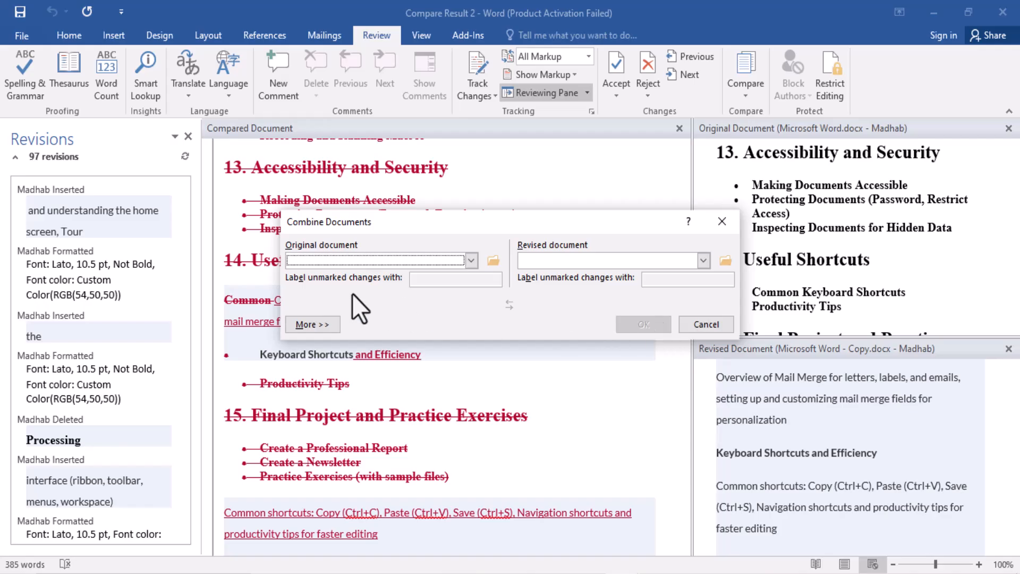
left_click(707, 325)
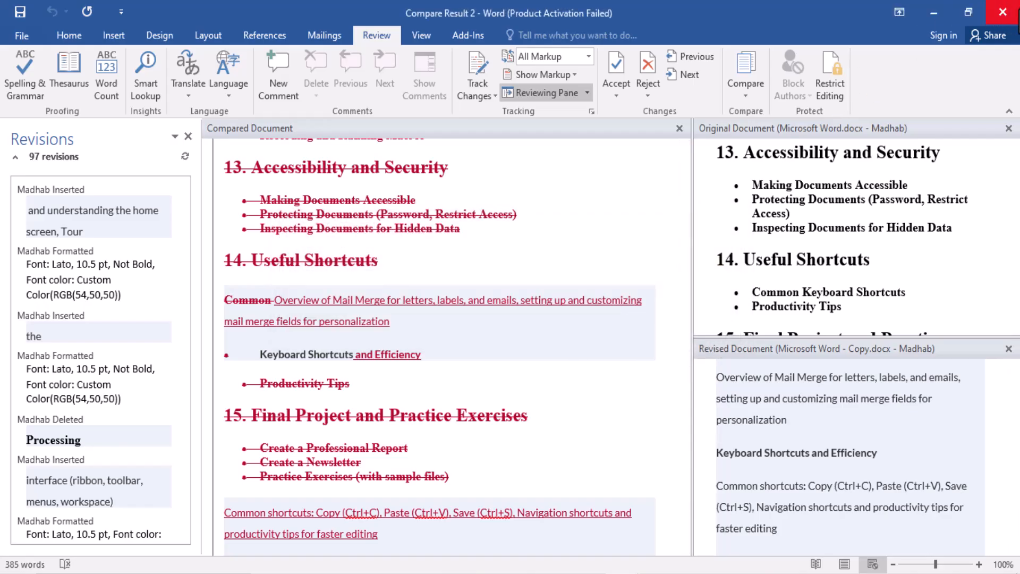
Step: Close the comparison result document without saving it
left_click(1003, 12)
left_click(510, 324)
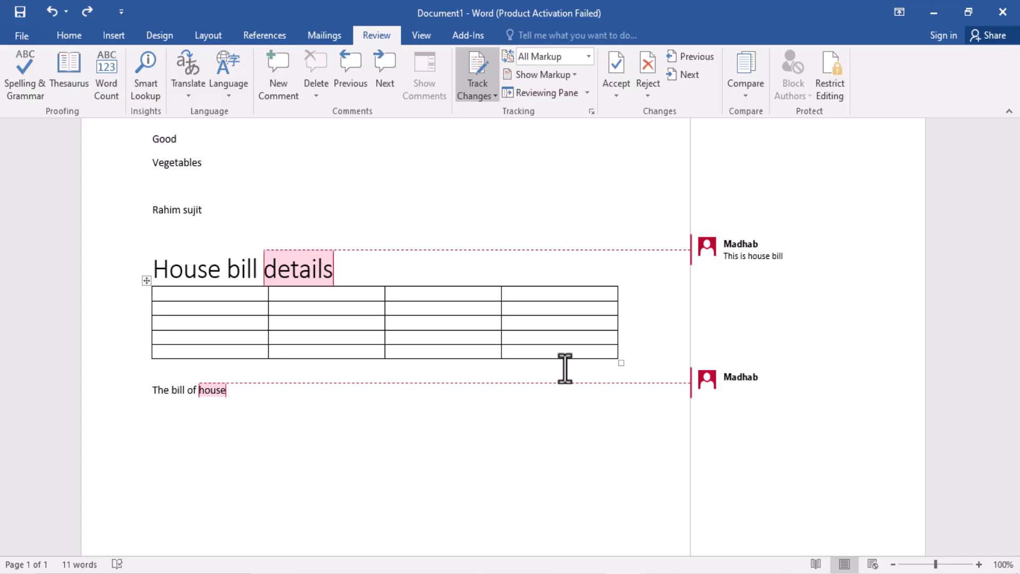